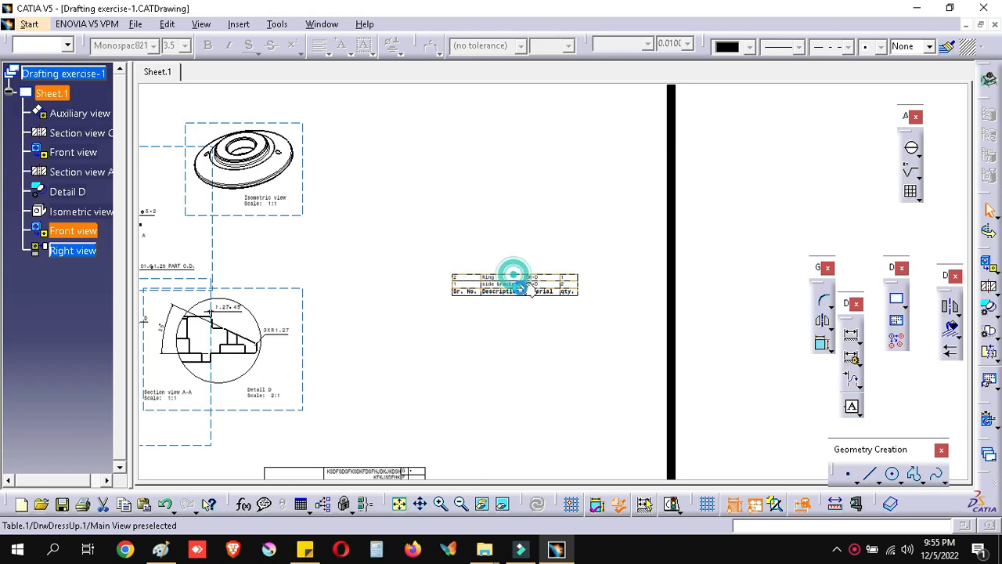
mouse_move(477, 351)
middle_mouse_down()
mouse_move(473, 282)
mouse_move(472, 292)
middle_mouse_up()
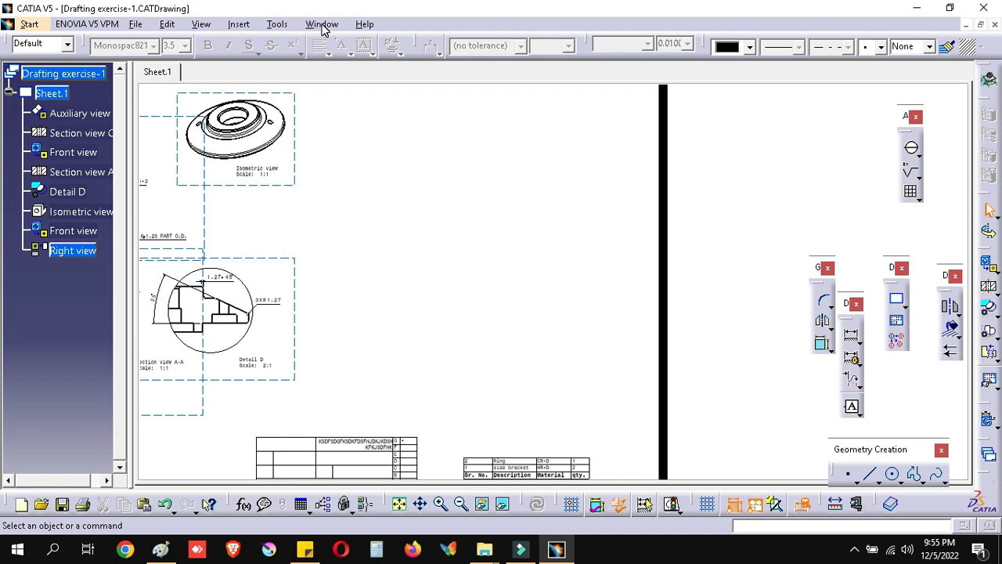
left_click(520, 551)
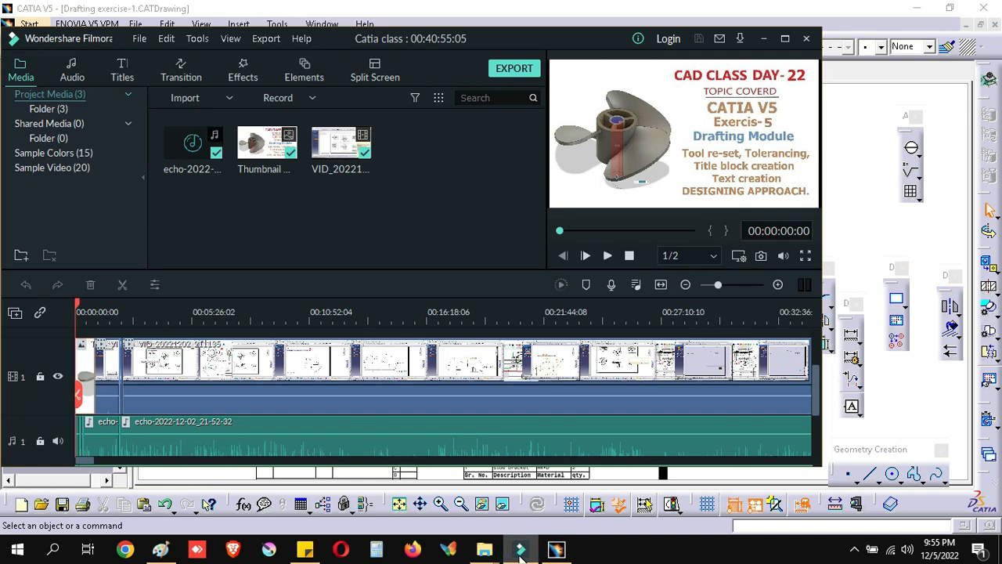
left_click(854, 549)
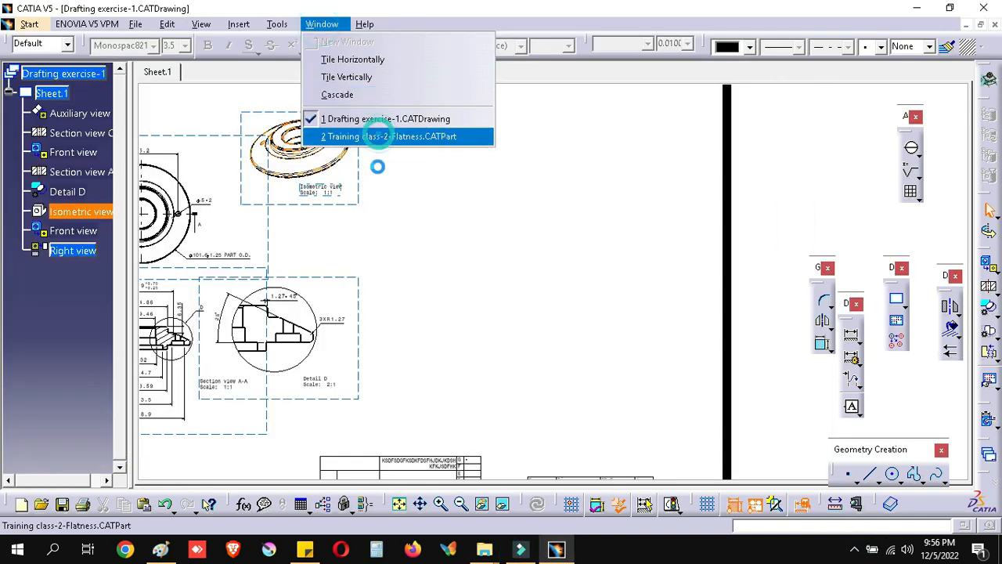
left_click(383, 133)
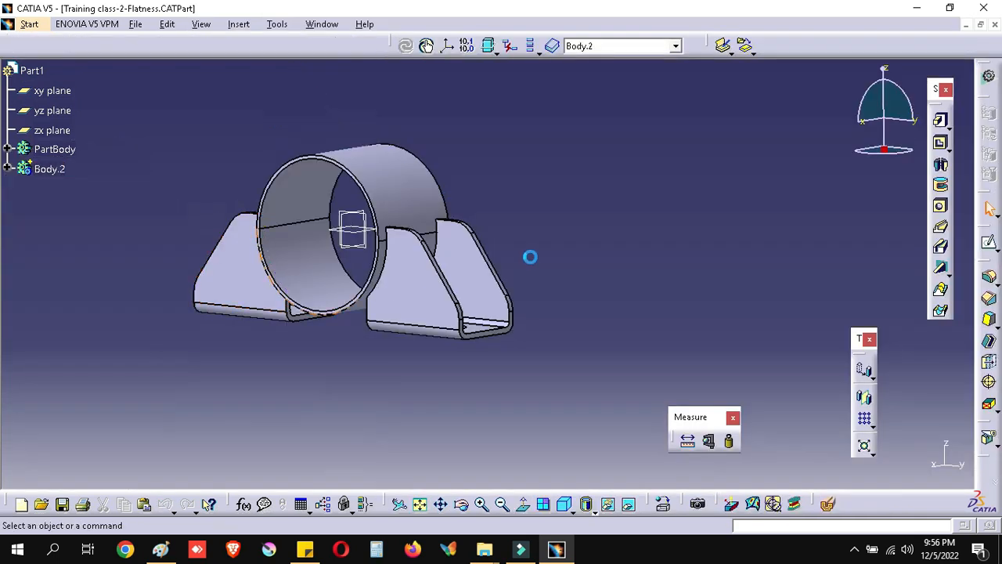
left_click(324, 24)
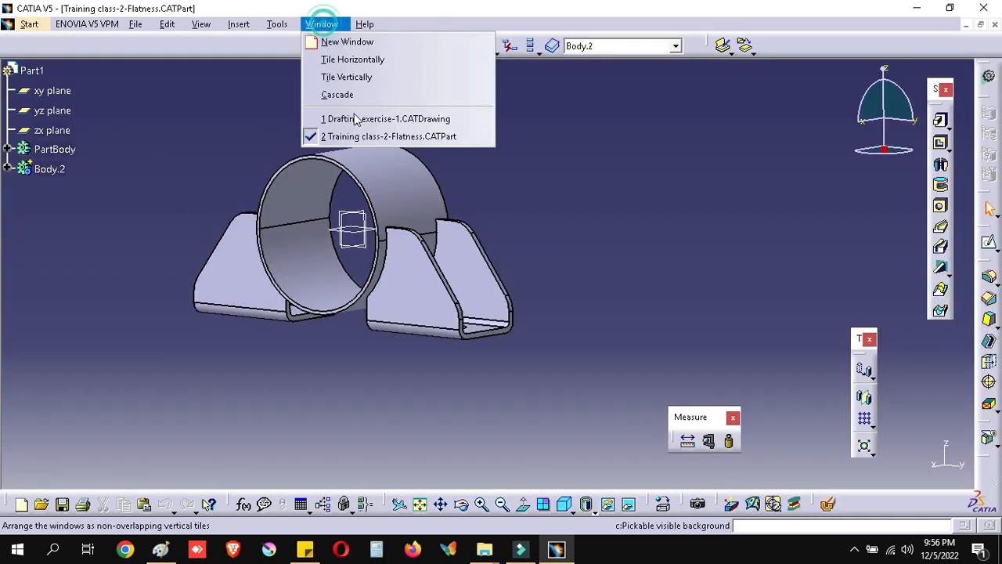
left_click(360, 118)
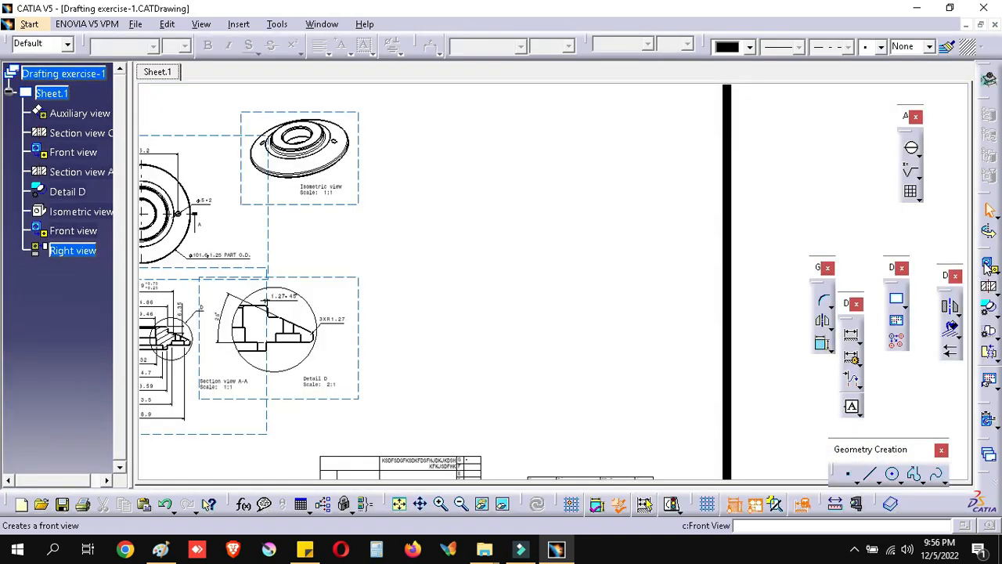
Create a front view from the Training class-2-Flatness part on the drawing sheet, facing the ring and its two side brackets
left_click(322, 25)
left_click(389, 136)
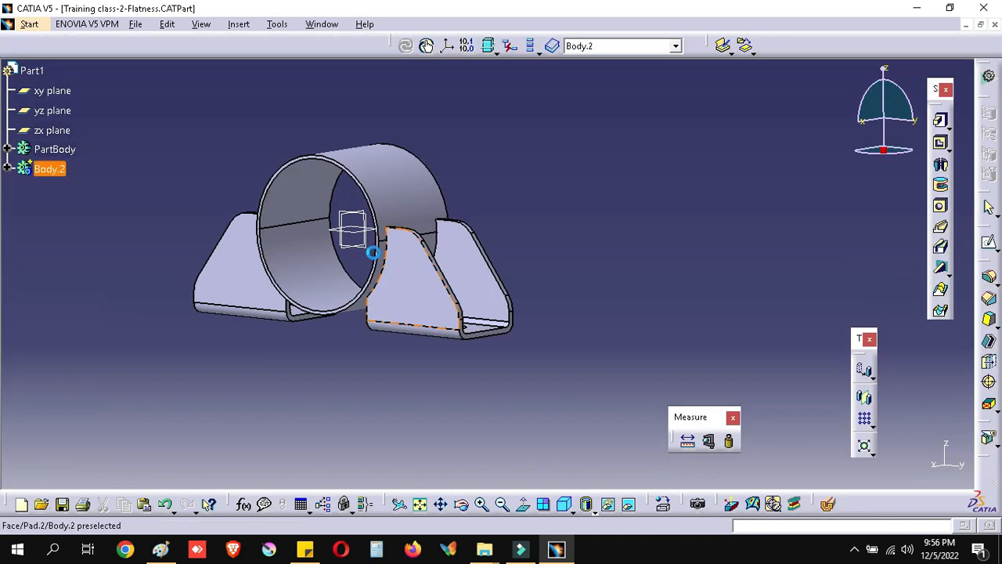
left_click(350, 219)
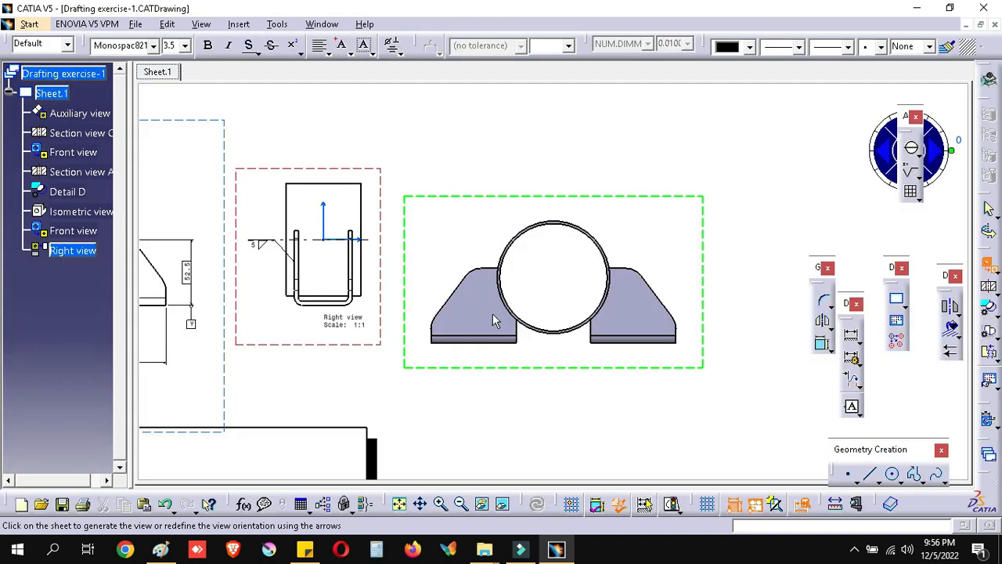
left_click(529, 277)
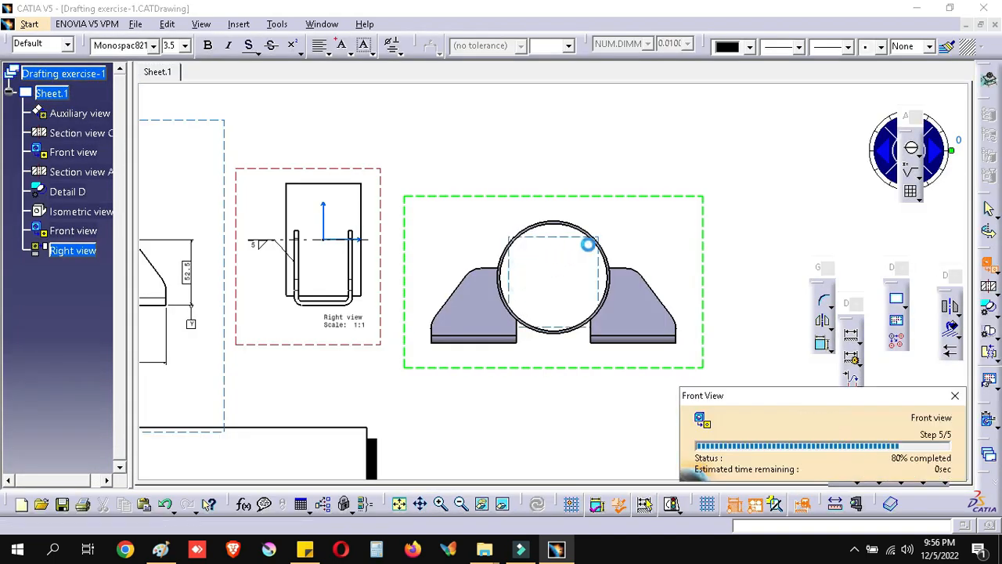
Project a right view from the new front view and place it beside that view
middle_click_drag(649, 261, 541, 251)
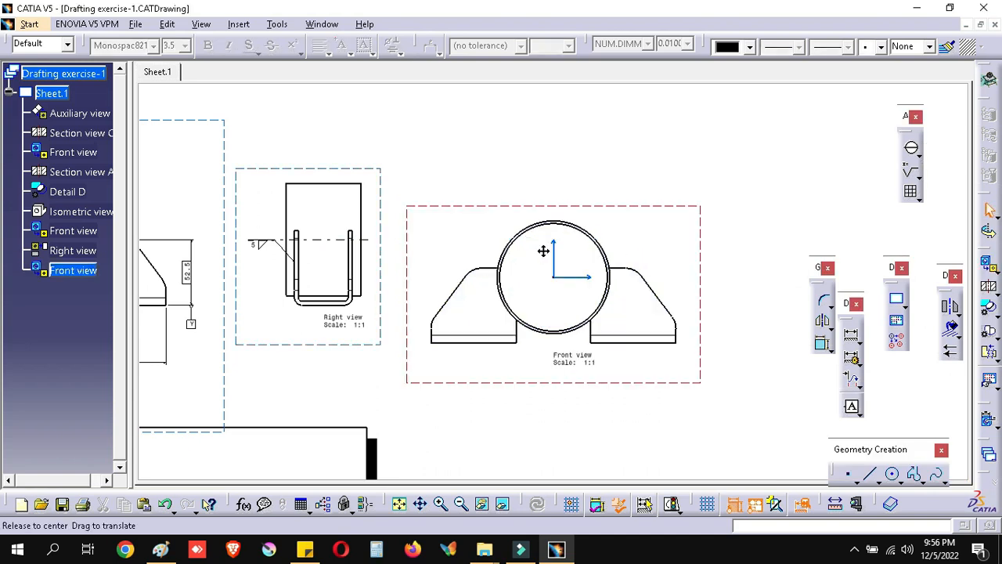
left_click(989, 265)
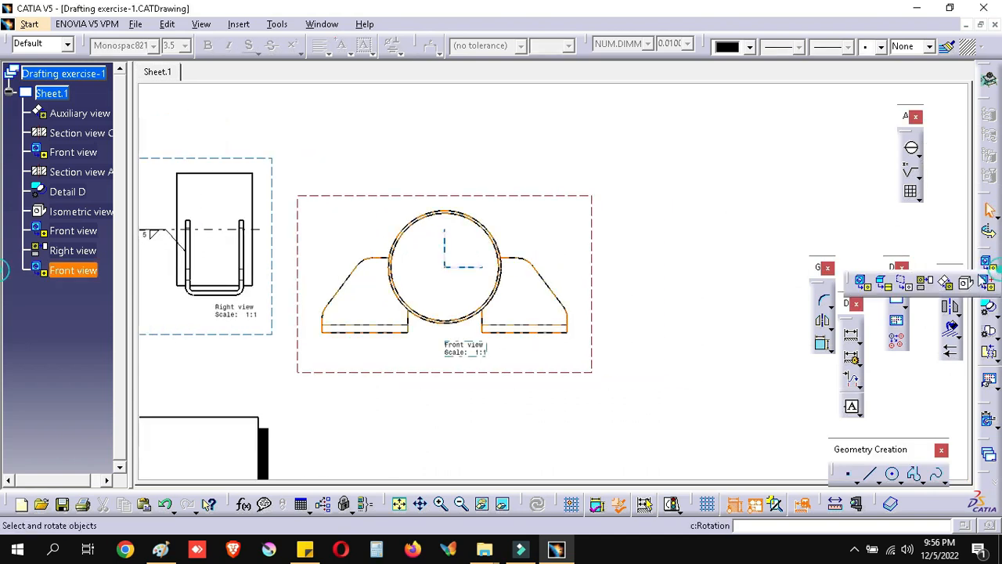
left_click(669, 282)
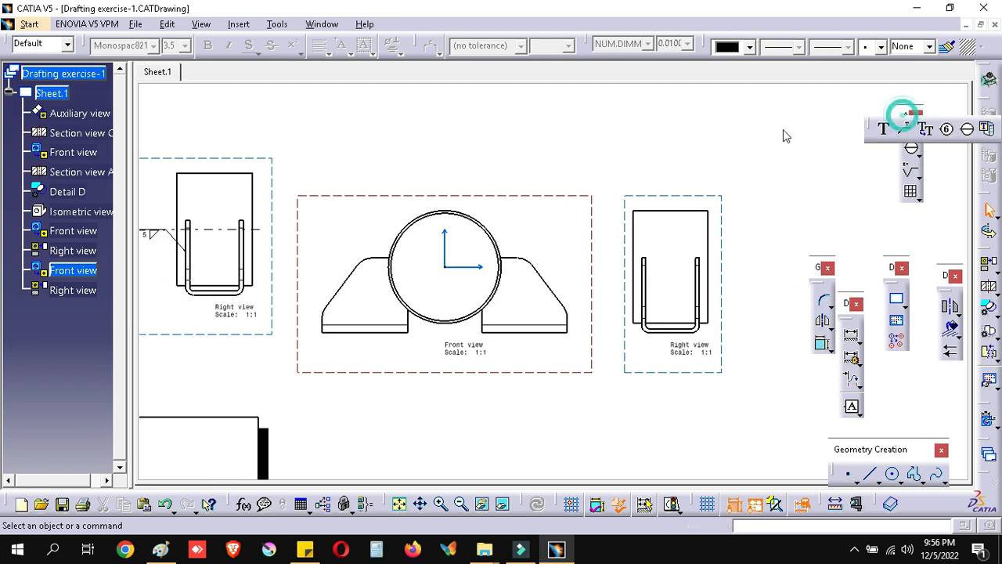
Move the floating Annotations toolbar clear of the views and look through its text, balloon and welding commands
mouse_move(908, 117)
left_mouse_down()
mouse_move(786, 141)
mouse_move(742, 130)
mouse_move(755, 120)
mouse_move(943, 114)
left_mouse_up()
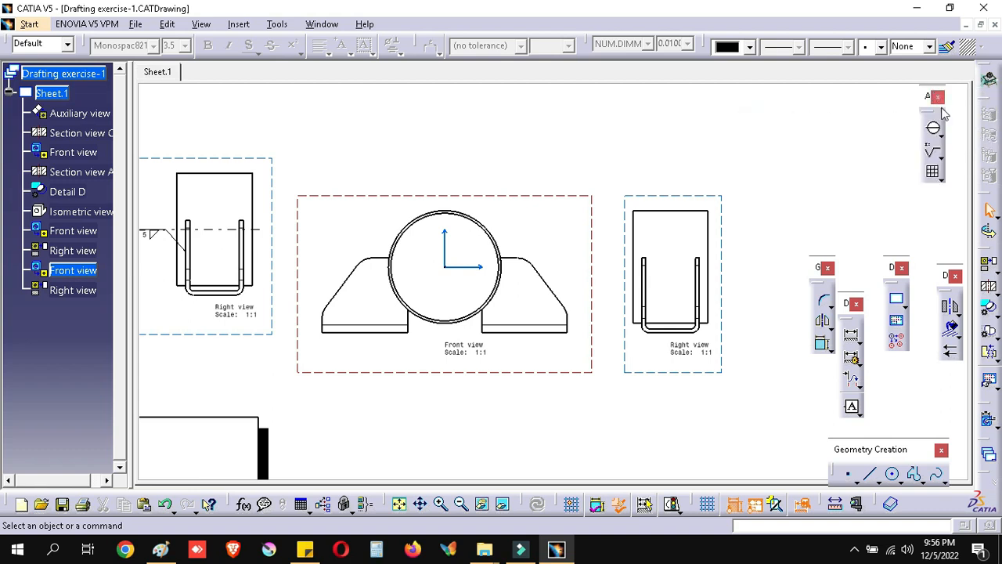
left_click(939, 134)
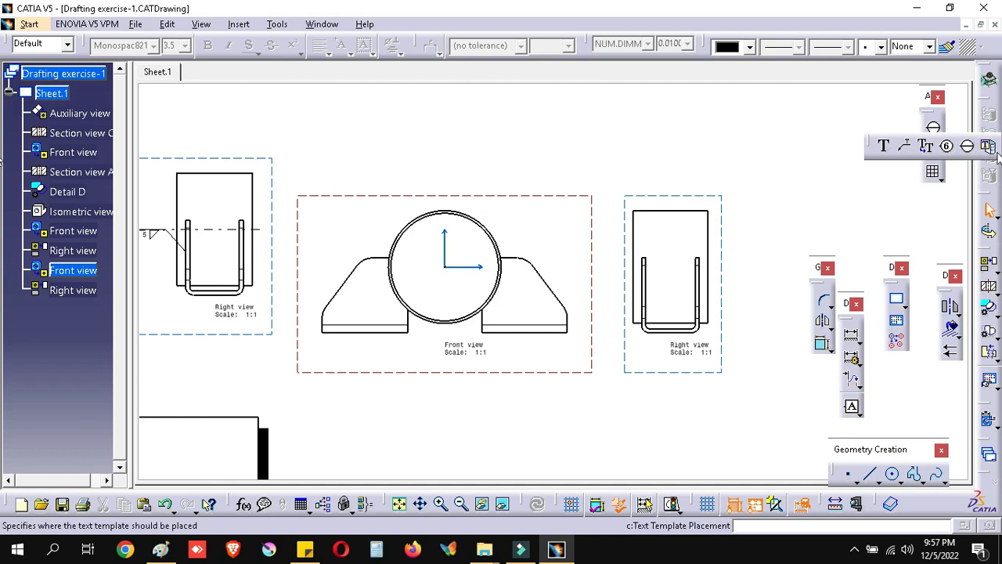
left_click(854, 185)
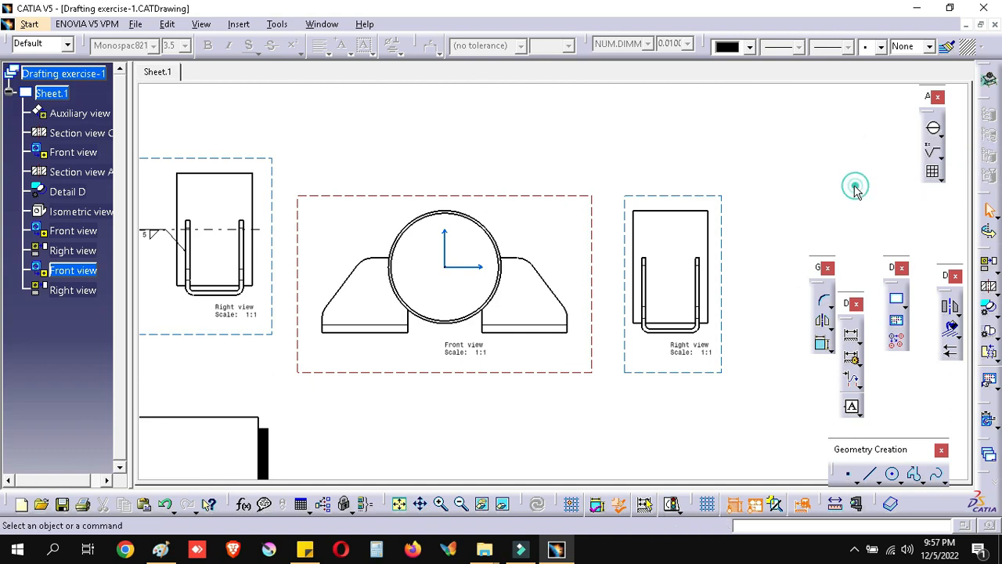
left_click(943, 158)
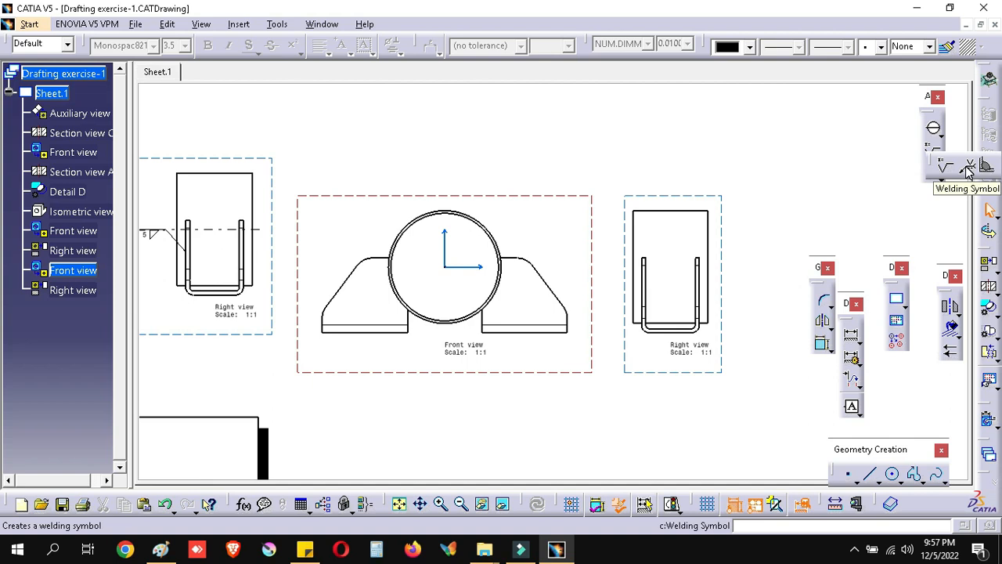
left_click(942, 134)
left_click(941, 134)
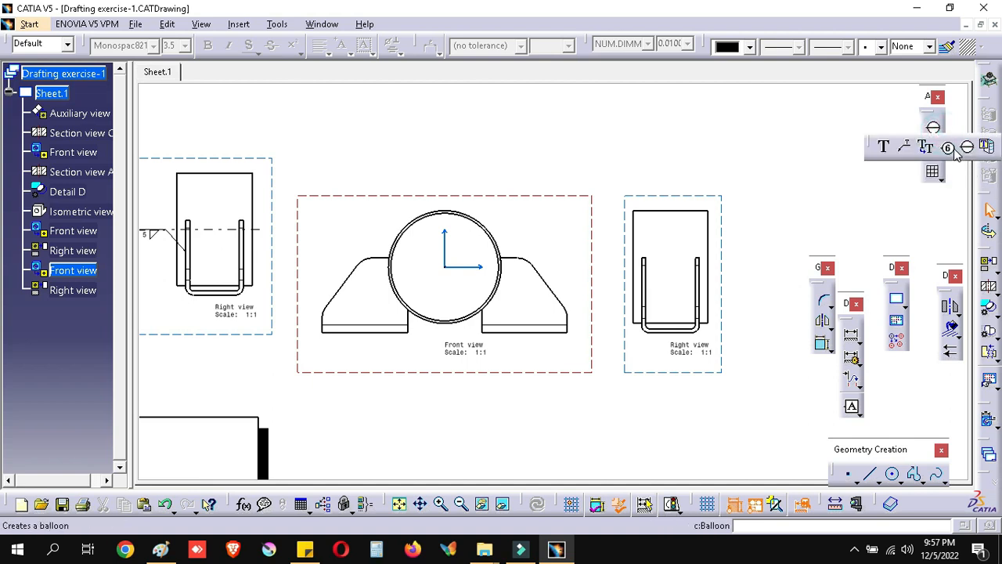
left_click(819, 136)
Start a welding symbol on the left bracket flange in the new right view and anchor it in the space between the two views
left_click(938, 160)
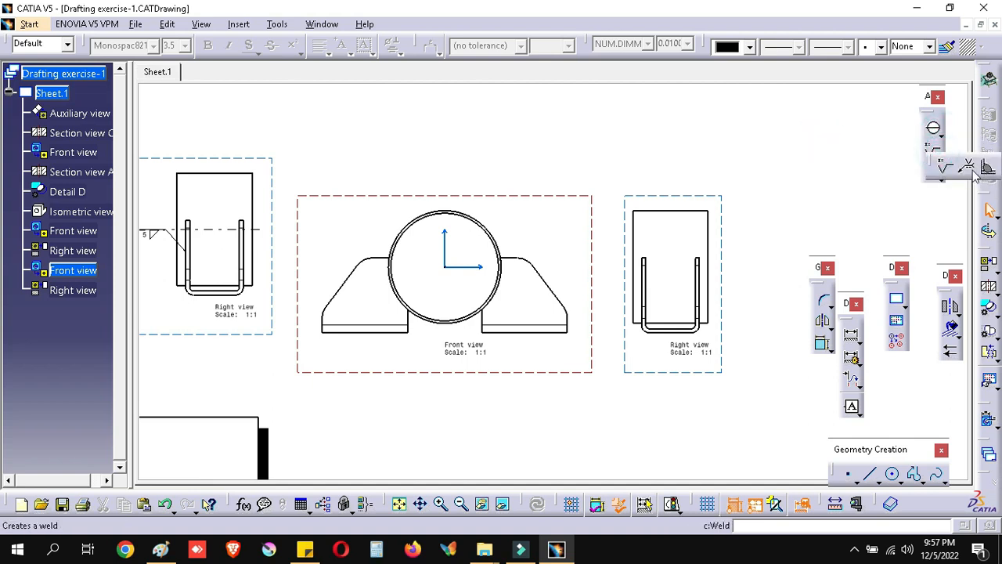
left_click(968, 166)
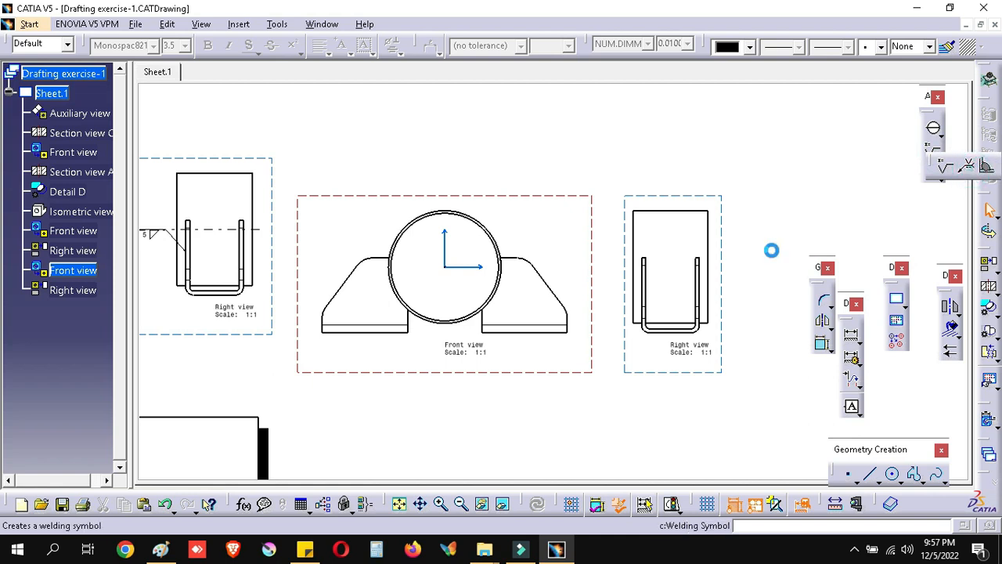
left_click(643, 285)
left_click(606, 268)
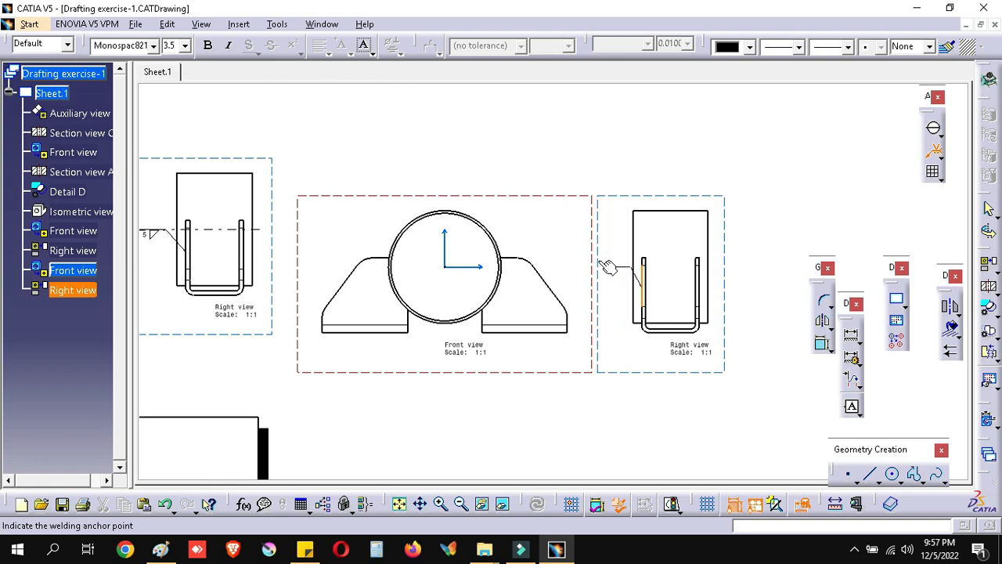
left_click(595, 244)
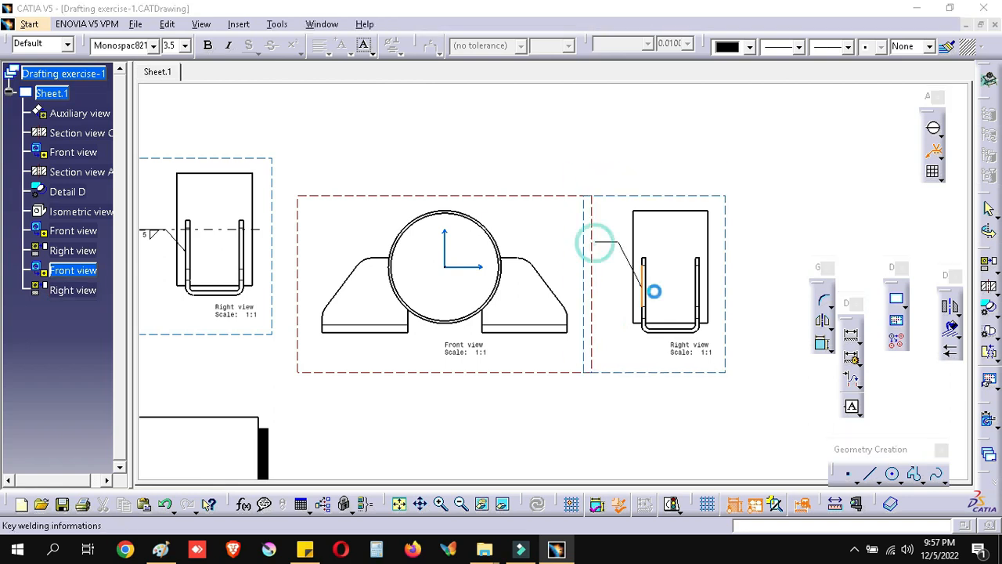
Try the weld-all-around mark on the welding symbol without a weld type, and restore the fillet weld type
mouse_move(676, 279)
middle_mouse_down()
mouse_move(698, 224)
mouse_move(458, 209)
middle_mouse_up()
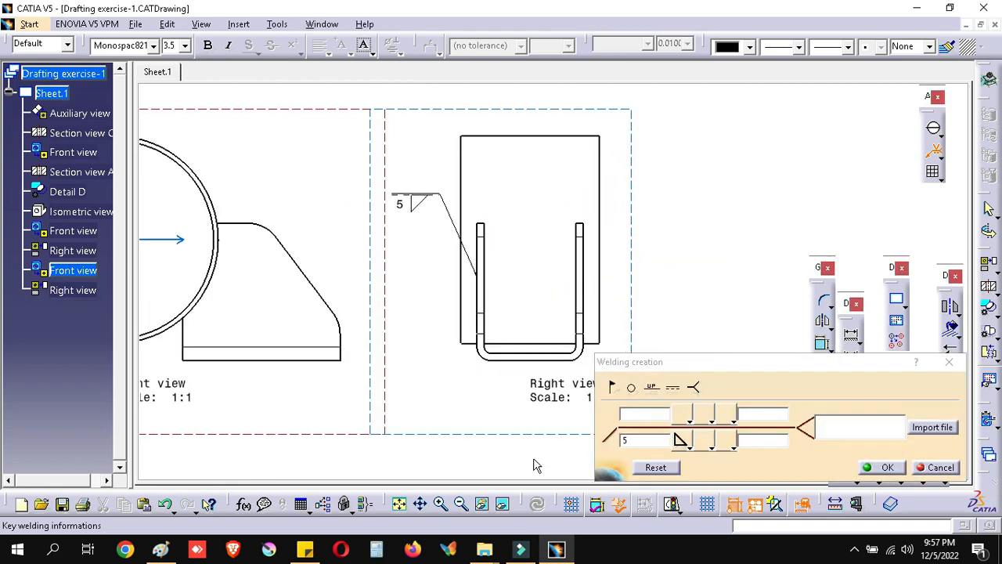
left_click(686, 446)
left_click(704, 395)
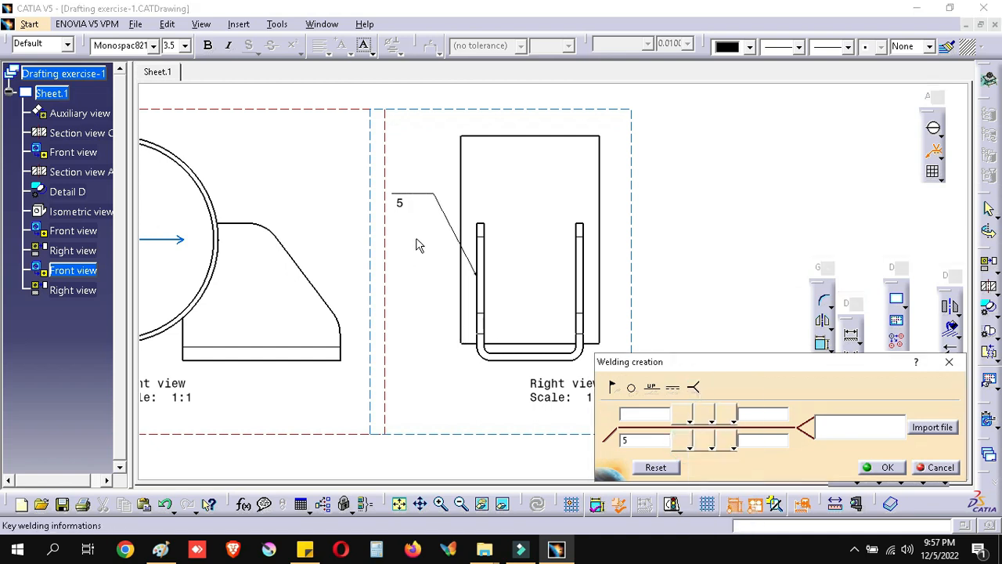
left_click(631, 386)
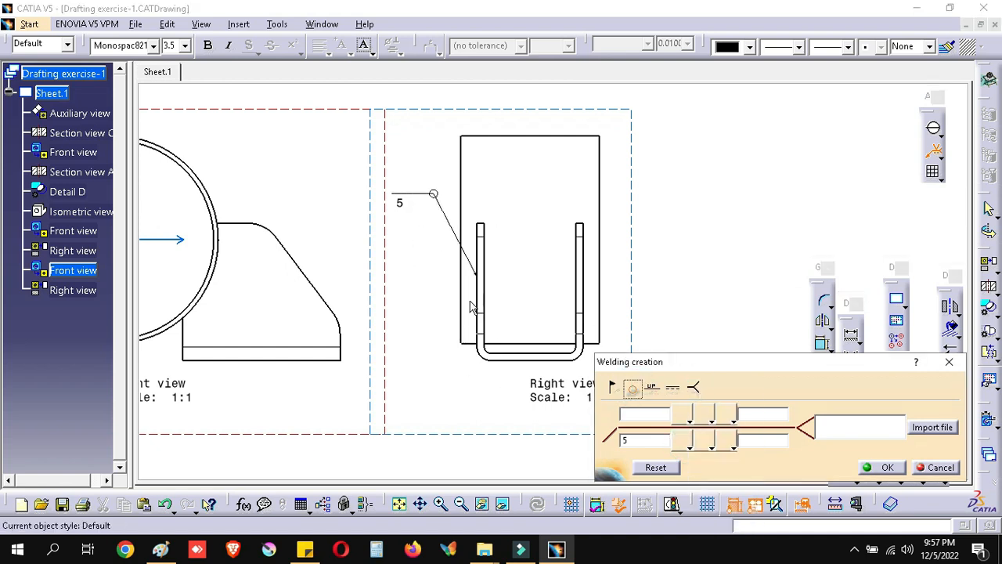
left_click(631, 387)
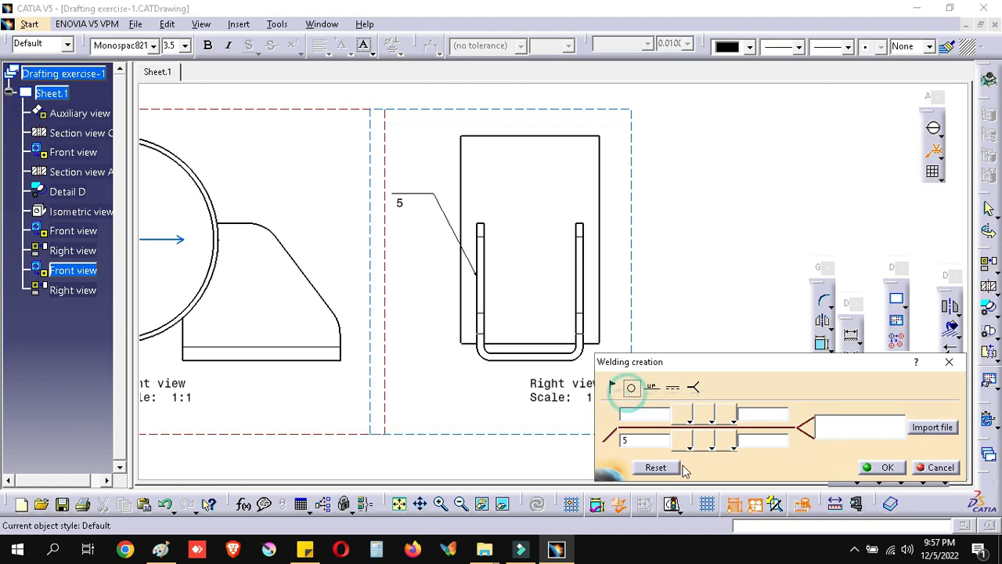
left_click(688, 444)
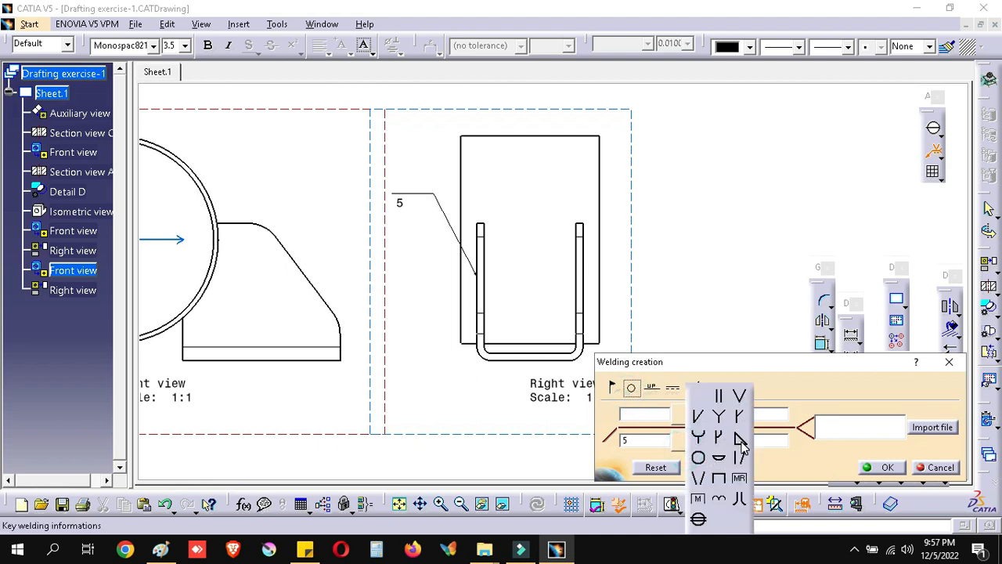
left_click(740, 440)
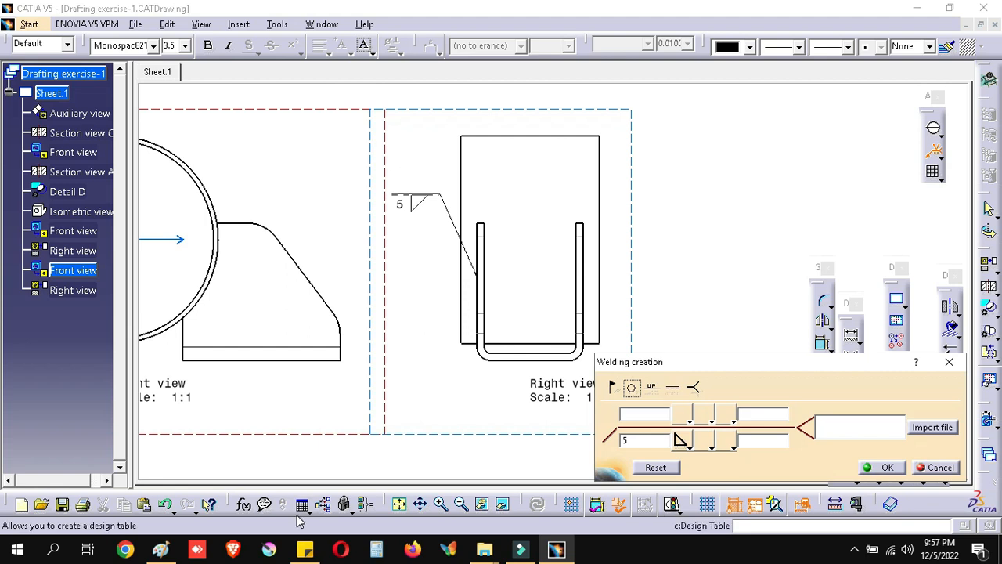
Switch to Paint, sketch a vertical plate standing on a horizontal plate with a weld bead in the corner, and return to the drawing
left_click(169, 552)
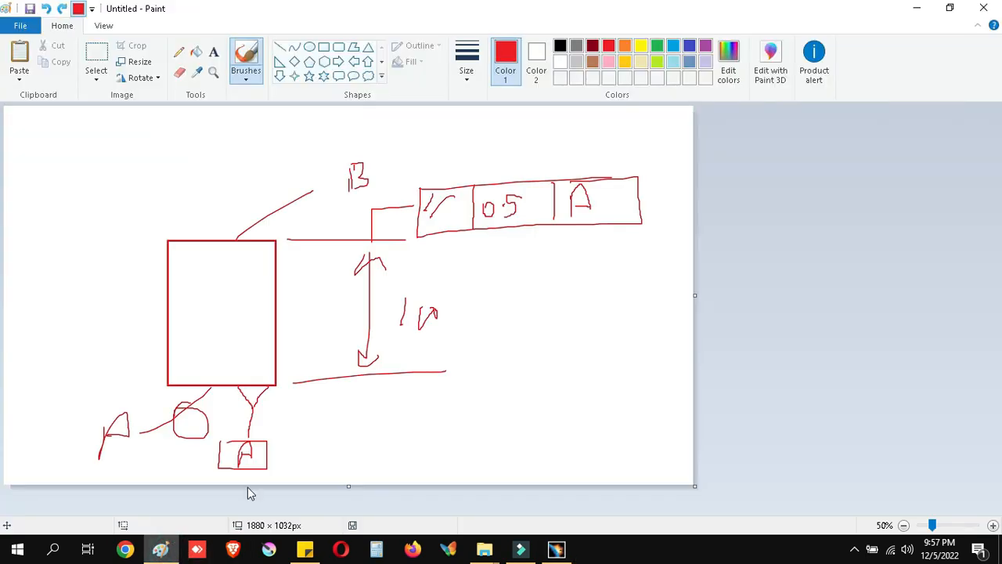
mouse_move(529, 297)
left_mouse_down()
mouse_move(530, 410)
mouse_move(614, 409)
left_mouse_up()
left_click_drag(530, 393, 550, 413)
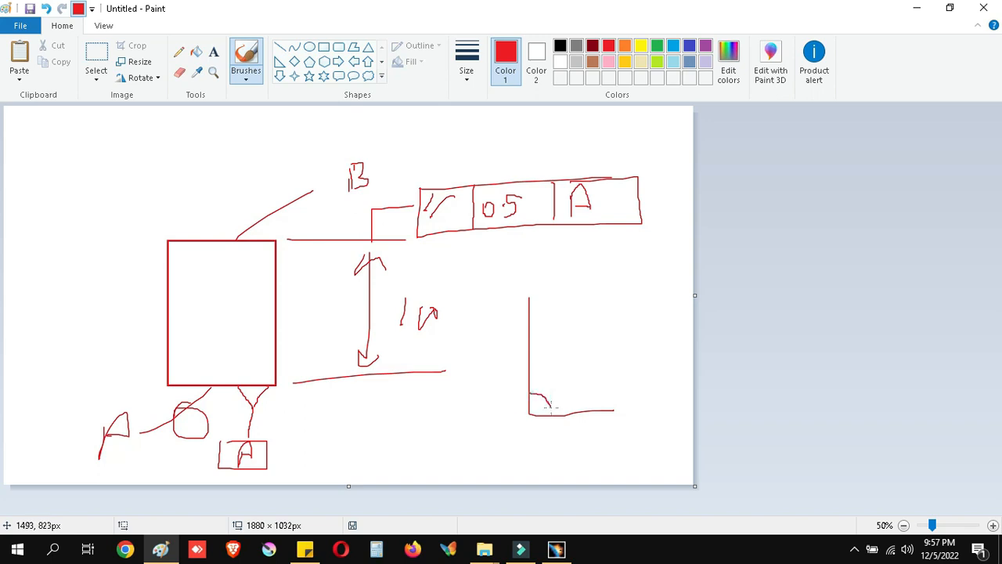
mouse_move(514, 297)
left_mouse_down()
mouse_move(512, 412)
mouse_move(458, 413)
mouse_move(611, 436)
mouse_move(485, 445)
left_mouse_up()
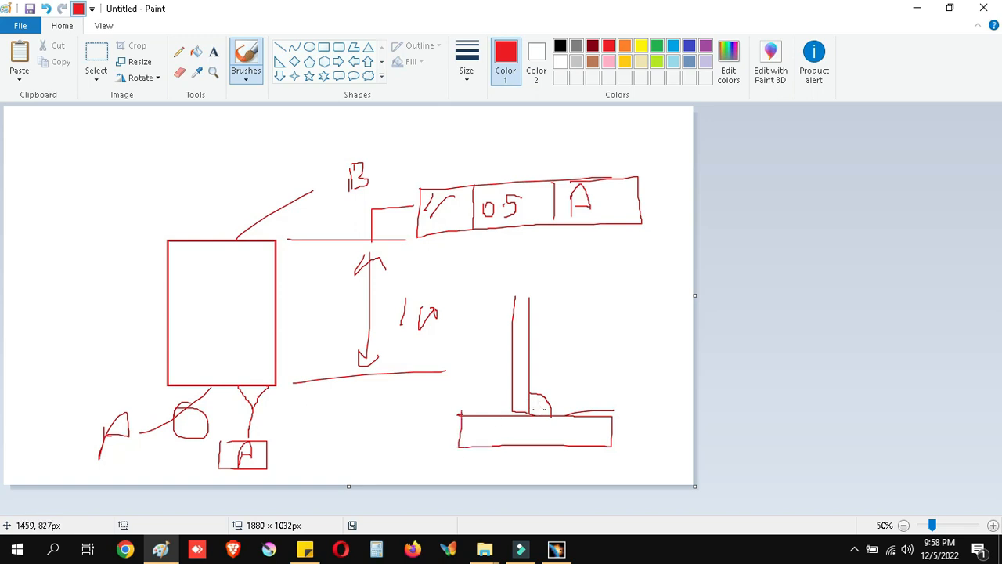
mouse_move(526, 401)
left_mouse_down()
mouse_move(518, 411)
mouse_move(527, 400)
left_mouse_up()
left_click(916, 7)
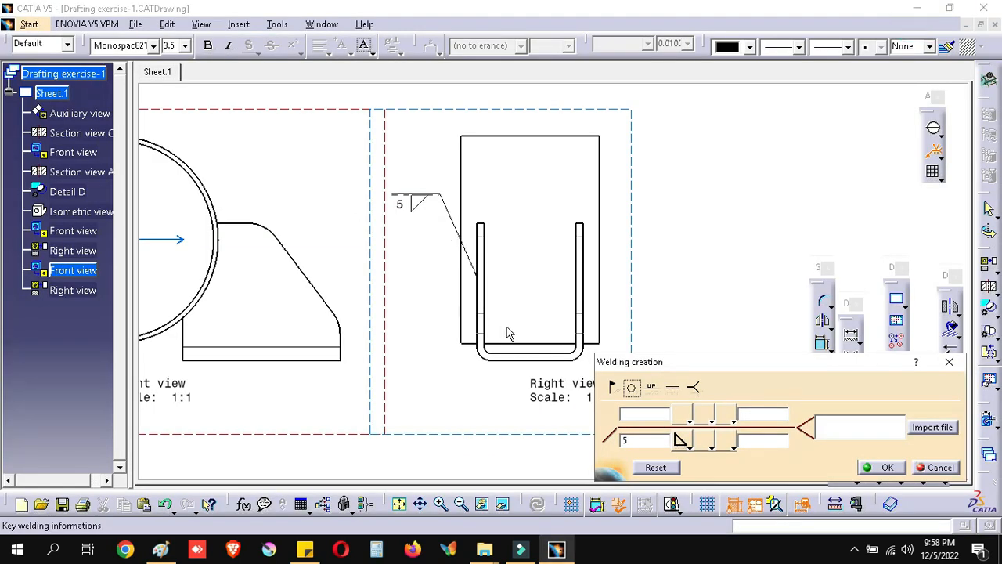
Add the reference text "both side" to the size 5 fillet welding symbol and create it
left_click(835, 423)
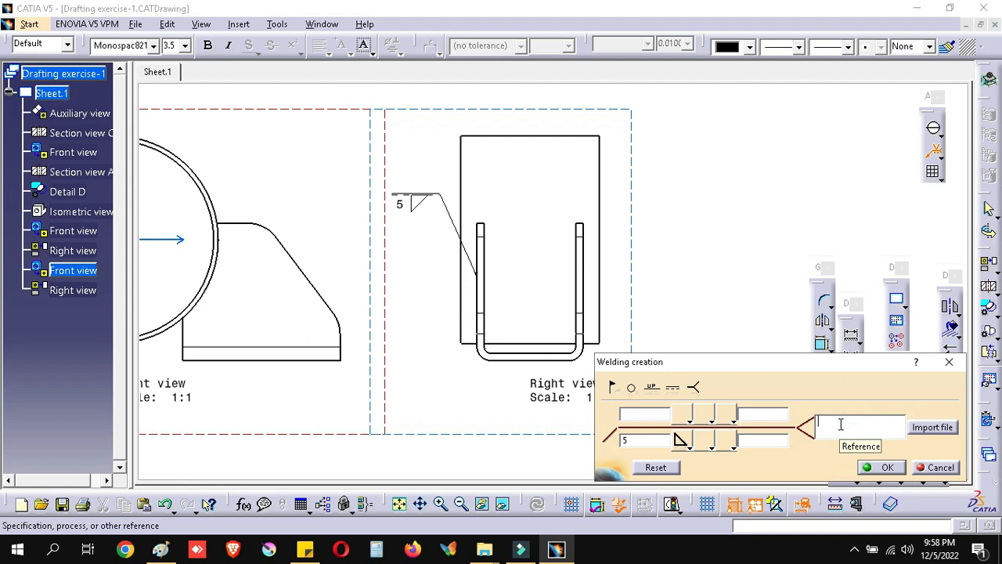
type("bo")
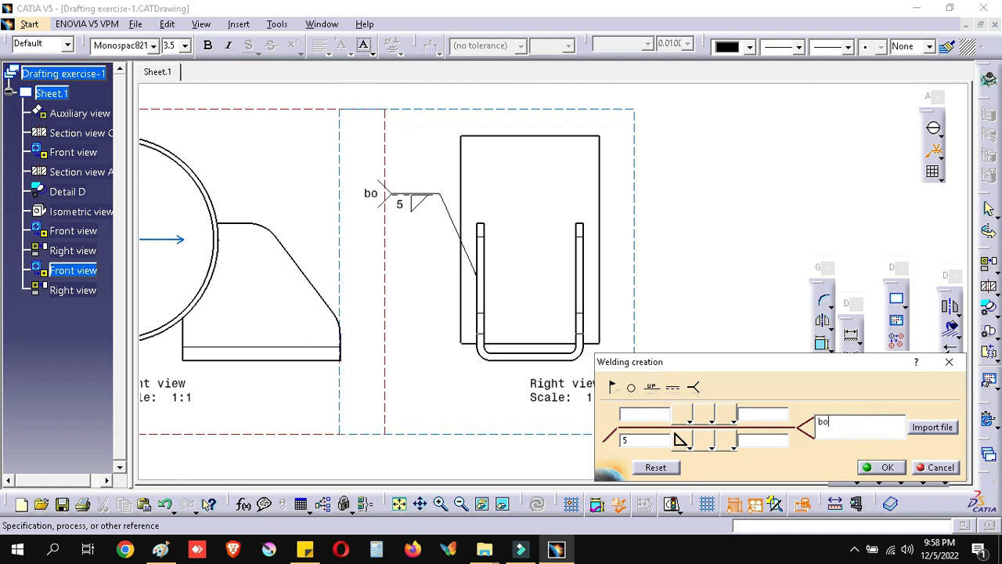
type("th side")
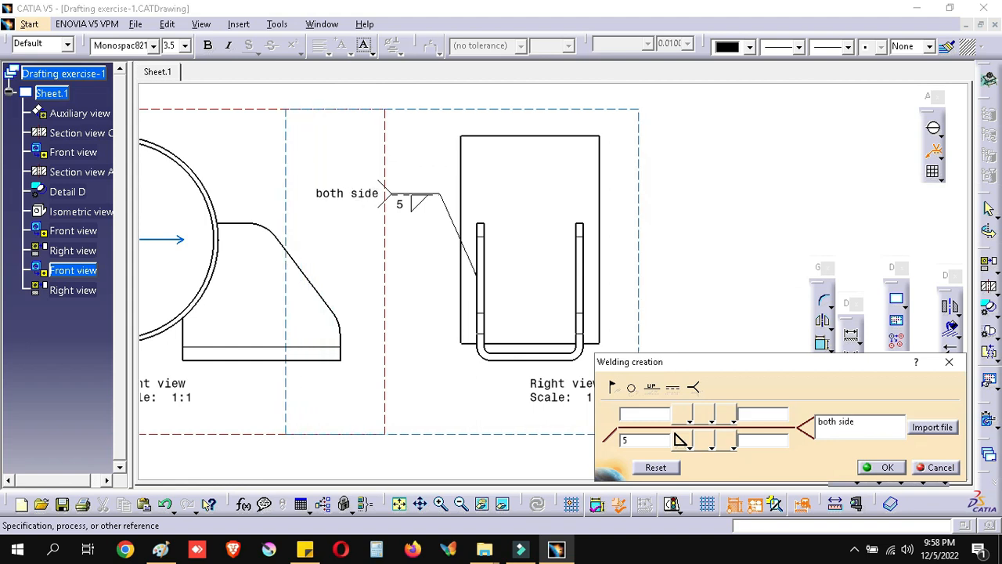
left_click(886, 467)
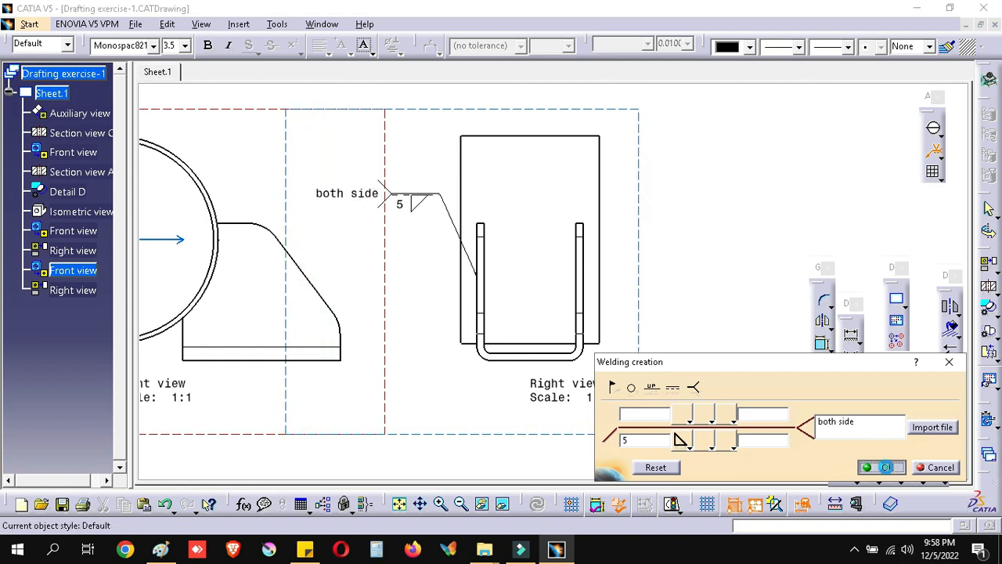
Switch to Paint, add a short leader stroke to the weld bead in the plate sketch, and return to the drawing
left_click(939, 153)
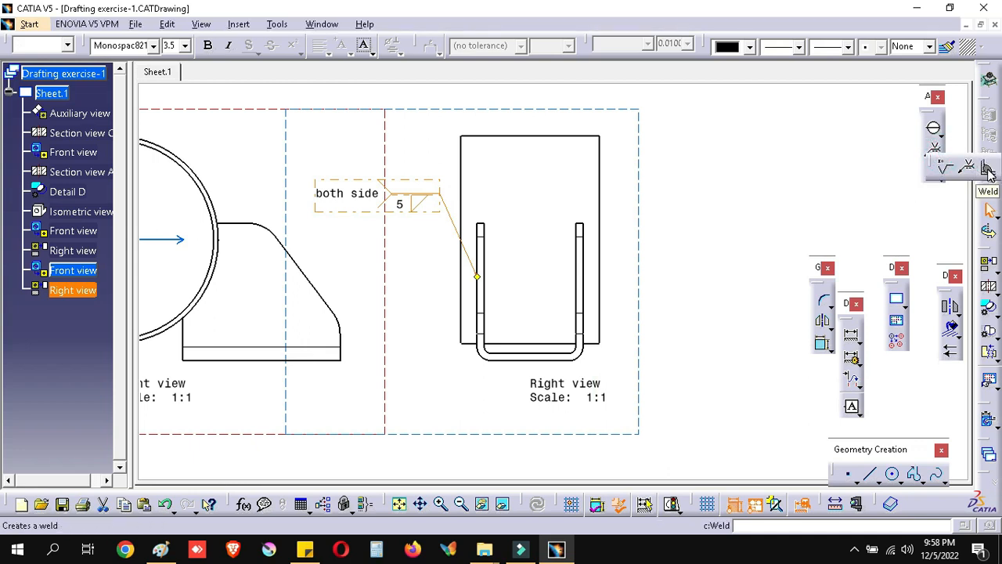
left_click(987, 168)
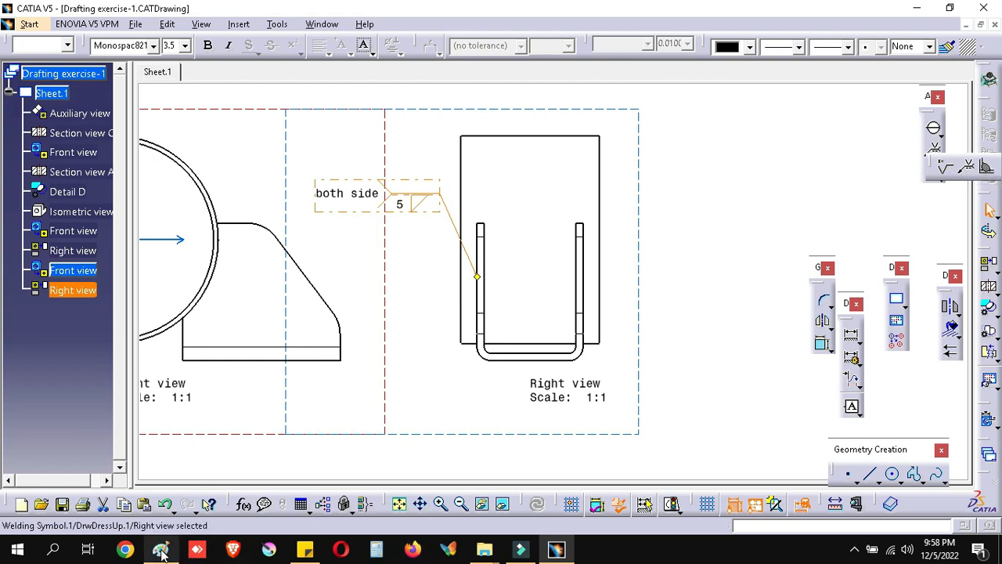
left_click(160, 550)
left_click_drag(540, 412, 554, 397)
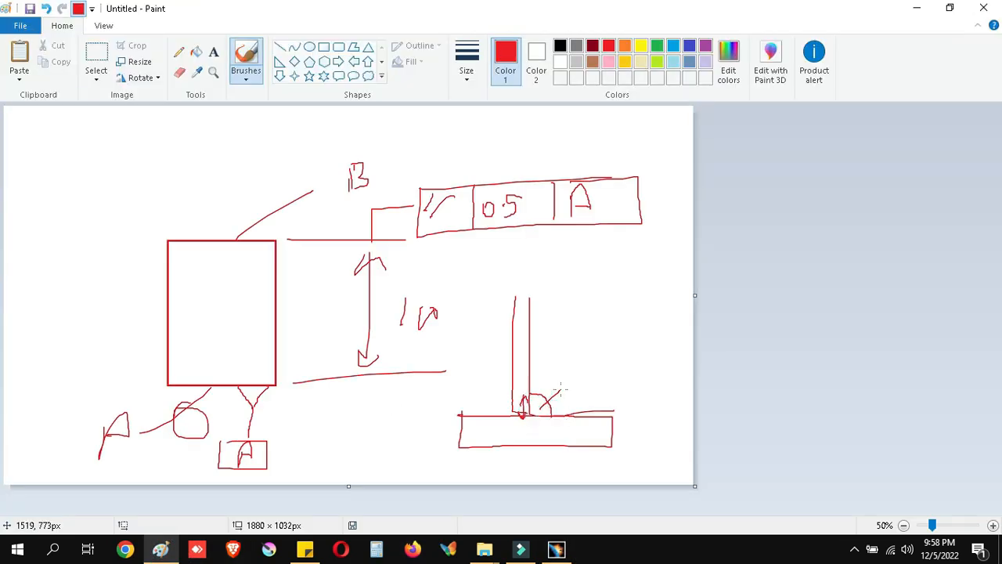
left_click(557, 549)
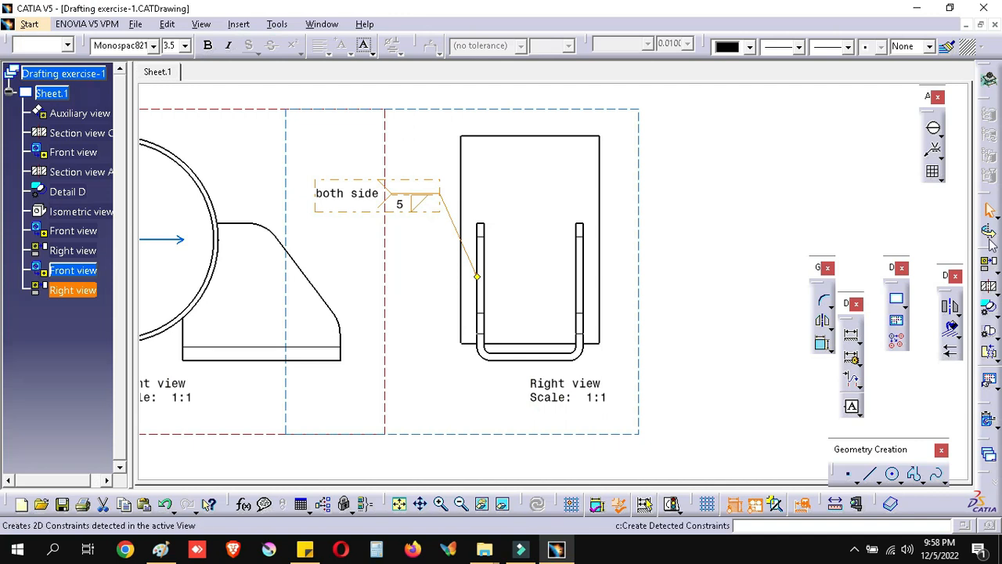
Start a geometric weld in the new right view between the right bracket flange's outer edge and the ring's lower edge
left_click(936, 150)
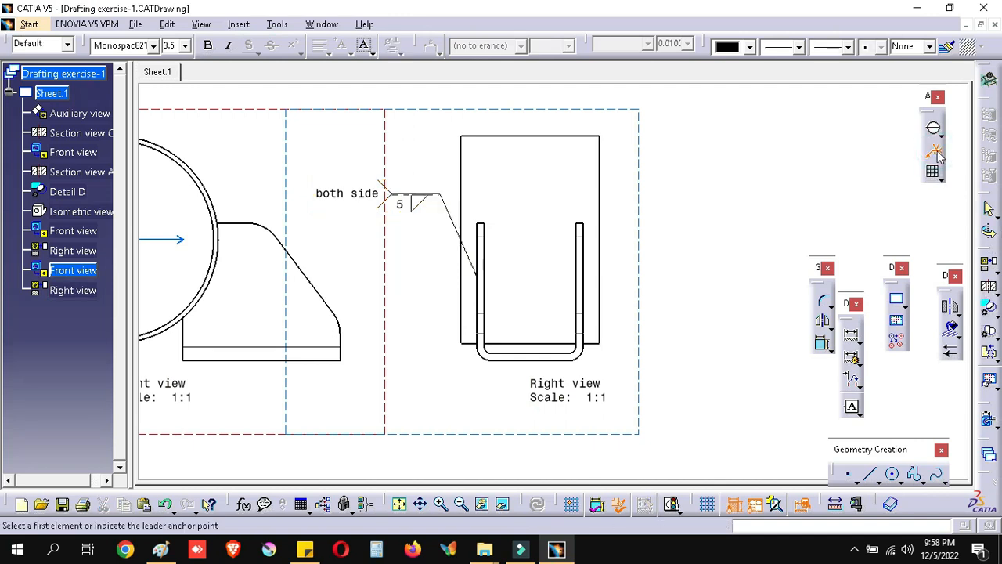
left_click(968, 164)
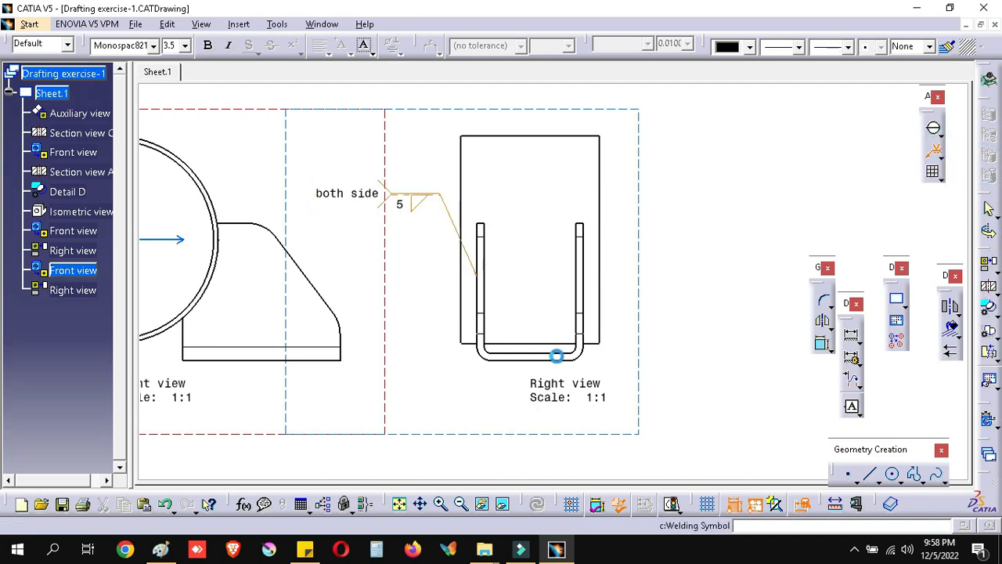
middle_click_drag(630, 365, 636, 250)
middle_click_drag(521, 300, 458, 95)
middle_click_drag(566, 306, 595, 222)
middle_click_drag(681, 253, 513, 318)
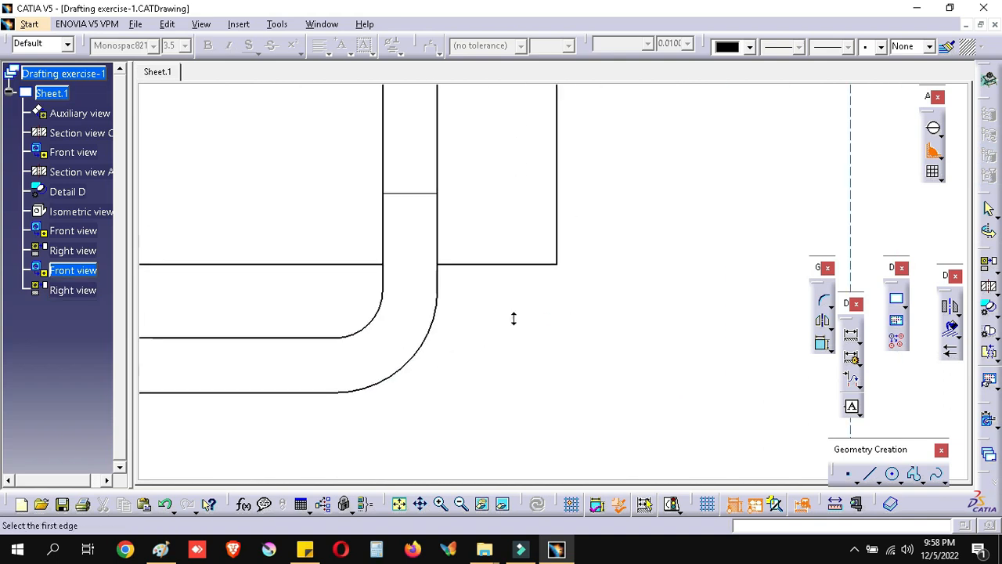
left_click(437, 278)
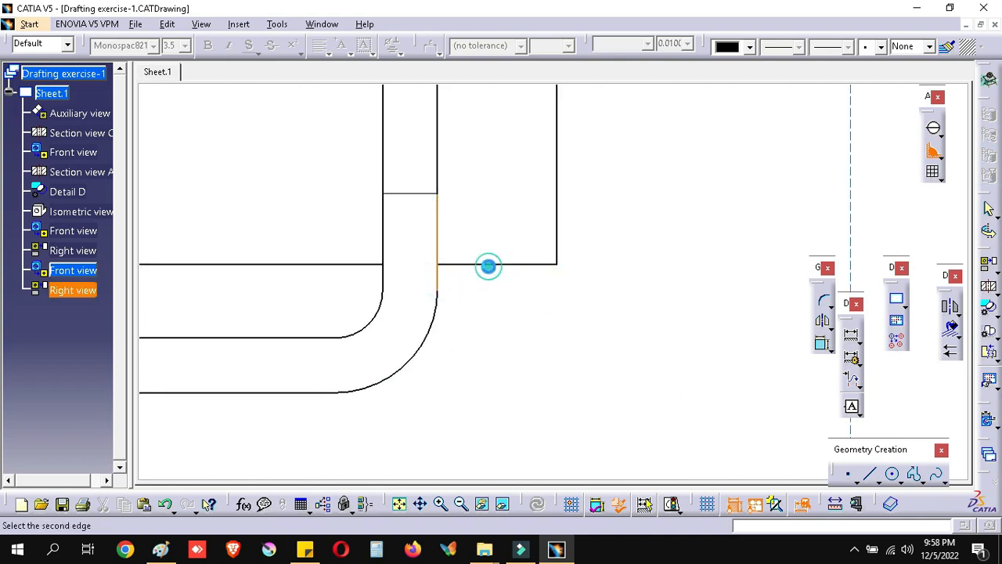
left_click(488, 266)
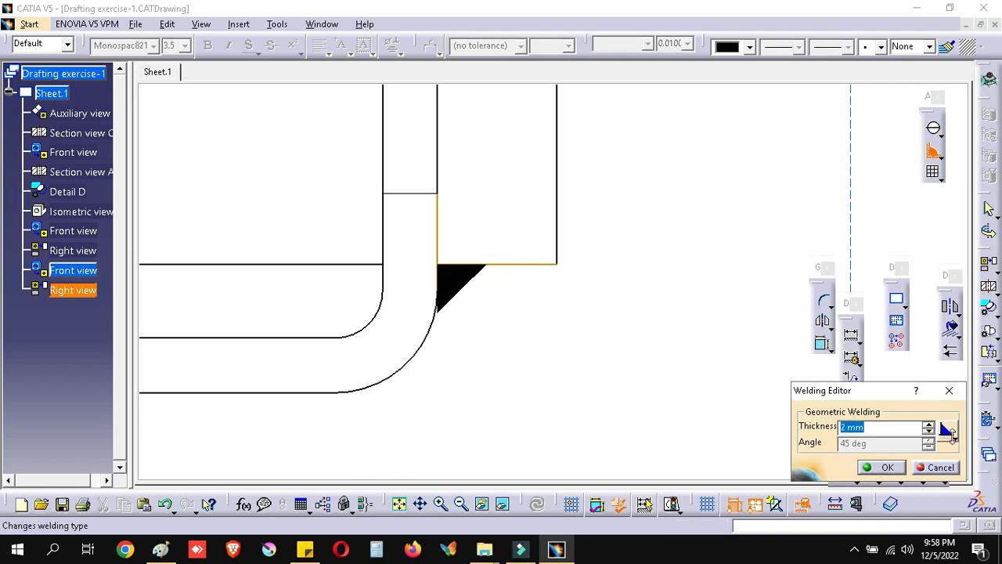
Change the weld to the rounded quarter-circle shape, set its thickness to 1.2 mm, and create it
left_click(947, 430)
left_click(948, 452)
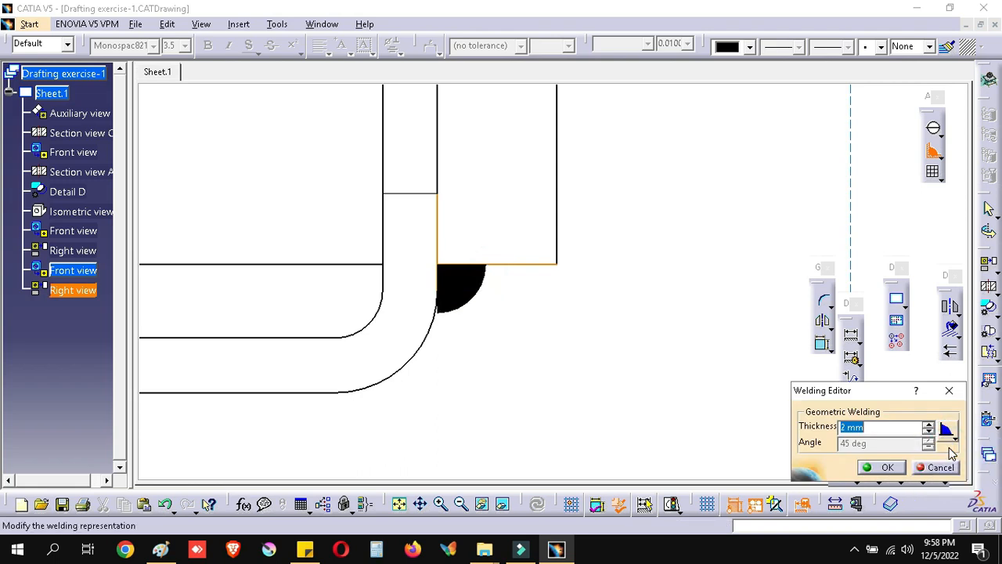
type("1.2")
left_click(642, 291)
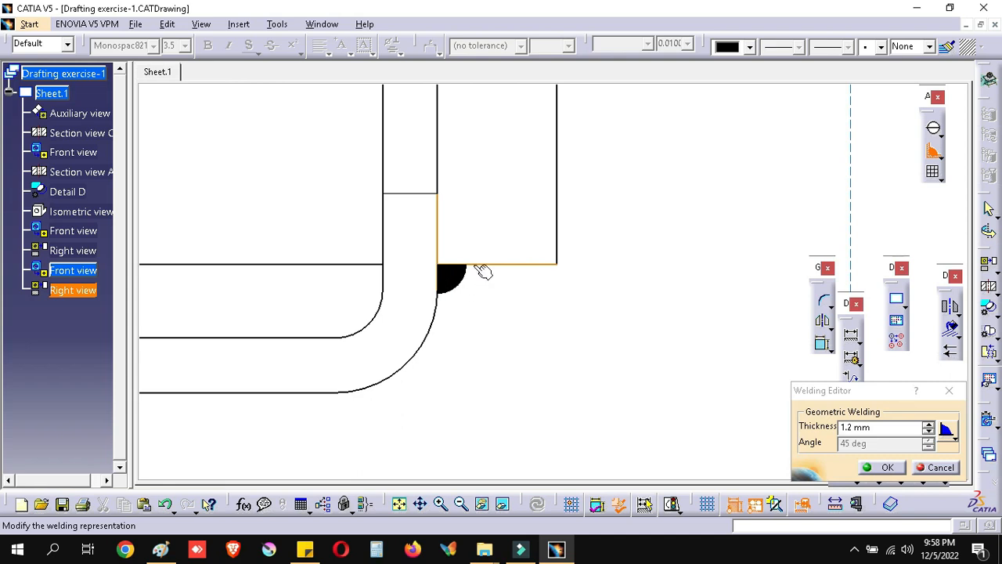
left_click(885, 468)
left_click(717, 201)
Examine the parts table next to the title block, including its Sr. No., Description, Material and qty. columns
mouse_move(634, 292)
middle_mouse_down()
mouse_move(616, 398)
mouse_move(620, 392)
middle_mouse_up()
middle_click_drag(620, 382, 571, 358)
middle_click_drag(598, 285, 585, 343)
middle_click_drag(557, 304, 451, 250)
mouse_move(624, 271)
middle_mouse_down()
mouse_move(611, 358)
mouse_move(577, 273)
mouse_move(493, 361)
mouse_move(568, 286)
middle_mouse_up()
mouse_move(485, 405)
middle_mouse_down()
mouse_move(373, 394)
mouse_move(448, 232)
mouse_move(468, 390)
middle_mouse_up()
mouse_move(535, 422)
middle_mouse_down()
mouse_move(497, 259)
mouse_move(525, 177)
middle_mouse_up()
middle_click_drag(589, 205, 611, 161)
middle_click_drag(455, 129, 519, 254)
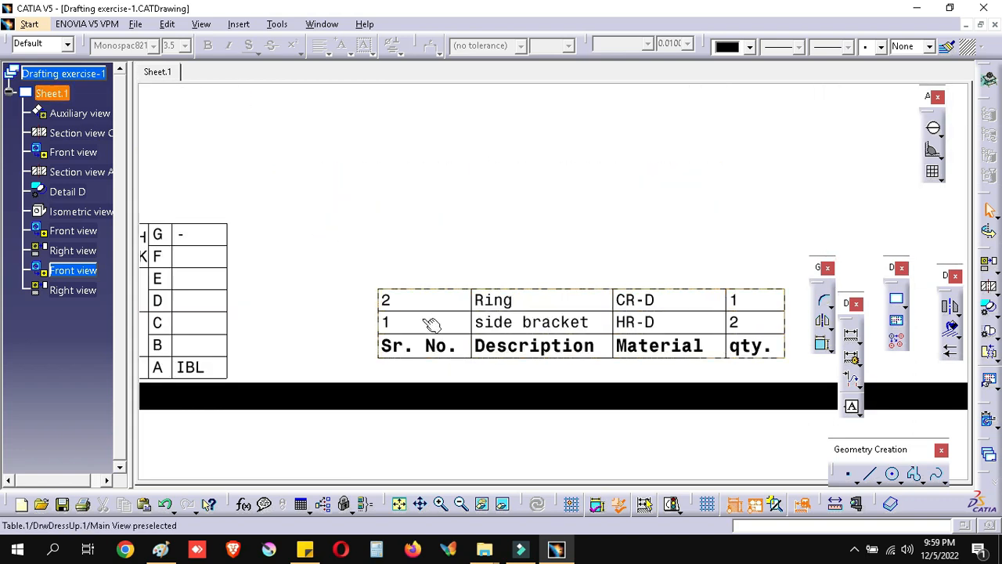
middle_click_drag(382, 319, 367, 336)
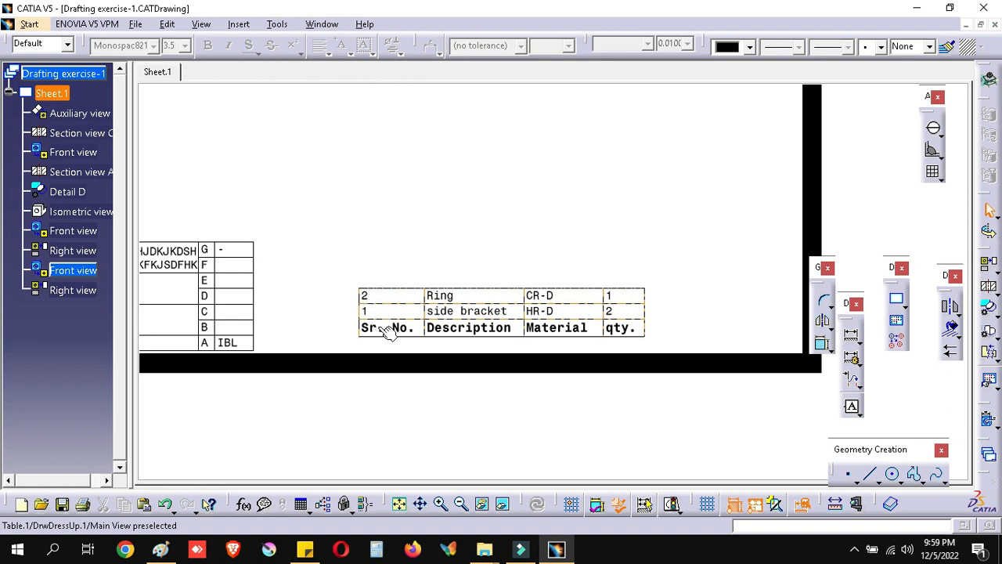
mouse_move(522, 201)
middle_mouse_down()
mouse_move(512, 203)
mouse_move(471, 391)
middle_mouse_up()
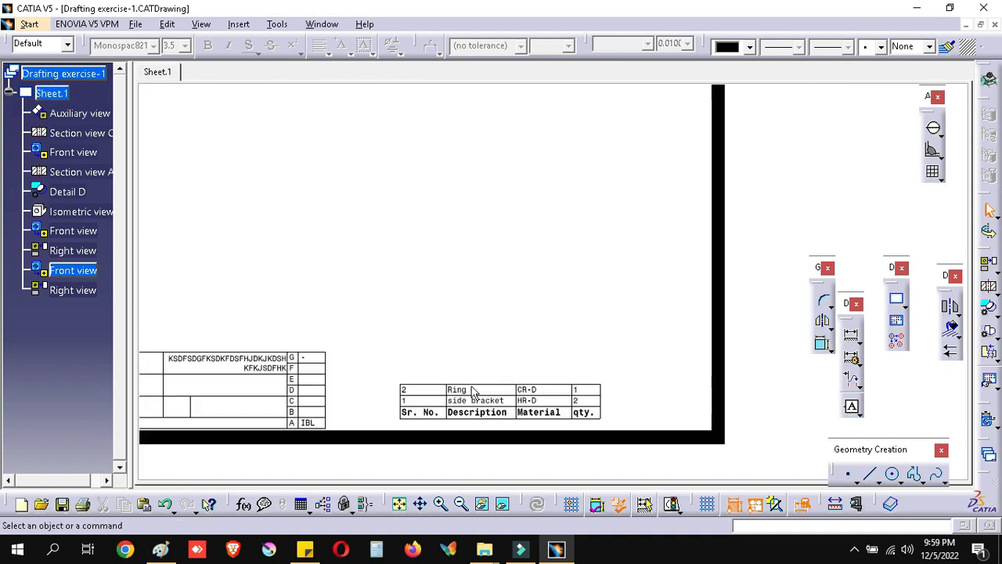
Move the parts table from beside the title block up to just inside the sheet's upper right corner
left_click(416, 408)
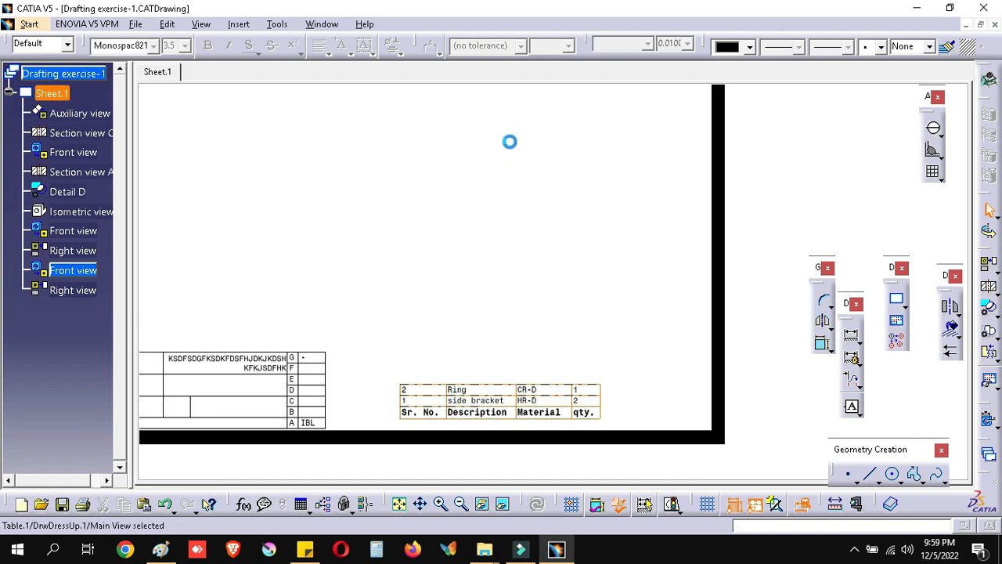
left_click_drag(510, 142, 510, 128)
middle_click_drag(545, 196, 470, 441)
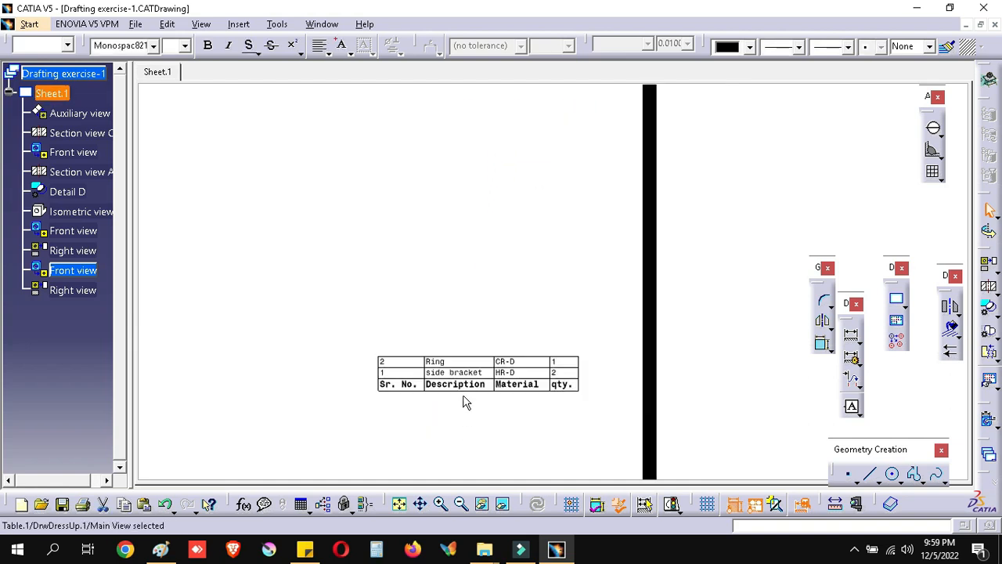
left_click_drag(456, 357, 457, 230)
middle_click_drag(508, 242, 505, 349, "ctrl")
middle_click_drag(489, 272, 500, 367)
middle_click_drag(496, 326, 485, 378)
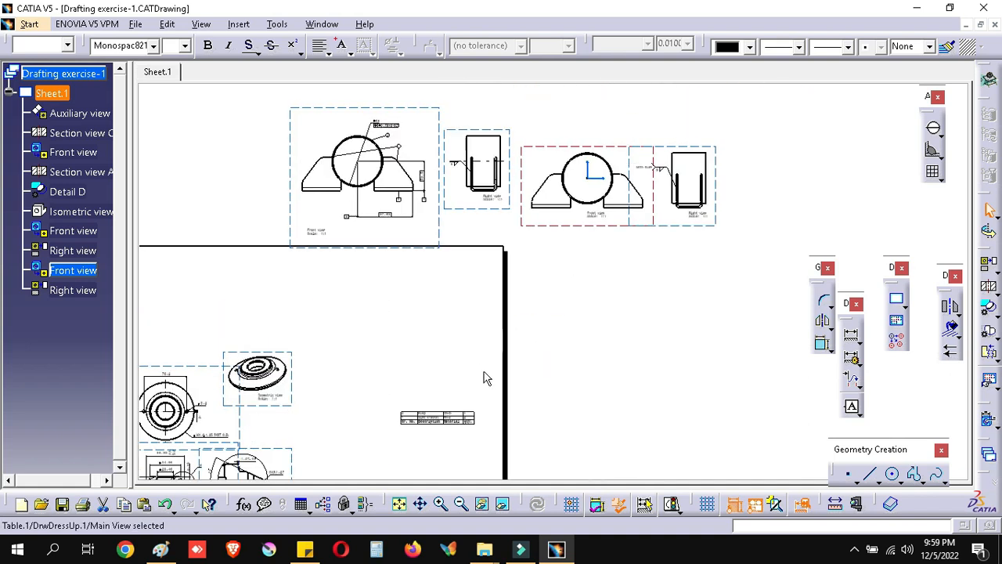
left_click_drag(444, 420, 593, 266)
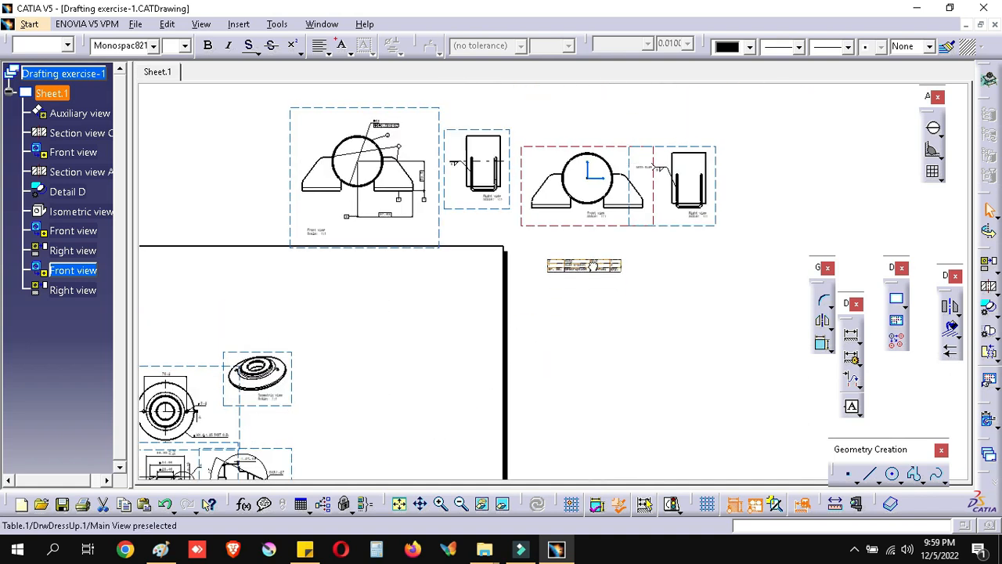
left_click_drag(478, 274, 465, 281)
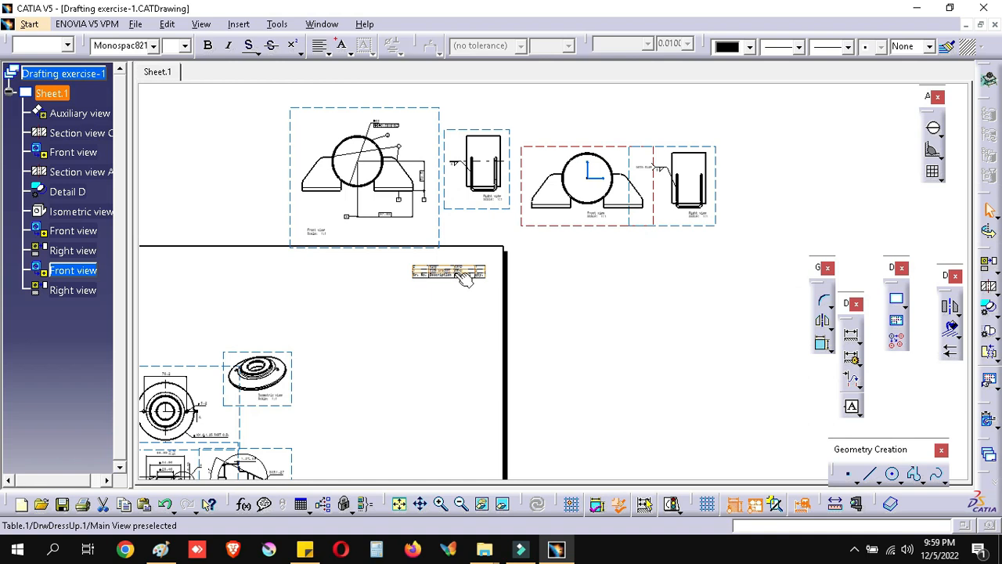
Move the parts table out of the sheet frame to the free space just below the new front view
mouse_move(532, 339)
middle_mouse_down()
mouse_move(543, 311)
mouse_move(503, 287)
middle_mouse_up()
mouse_move(380, 190)
middle_mouse_down()
mouse_move(363, 186)
mouse_move(387, 199)
middle_mouse_up()
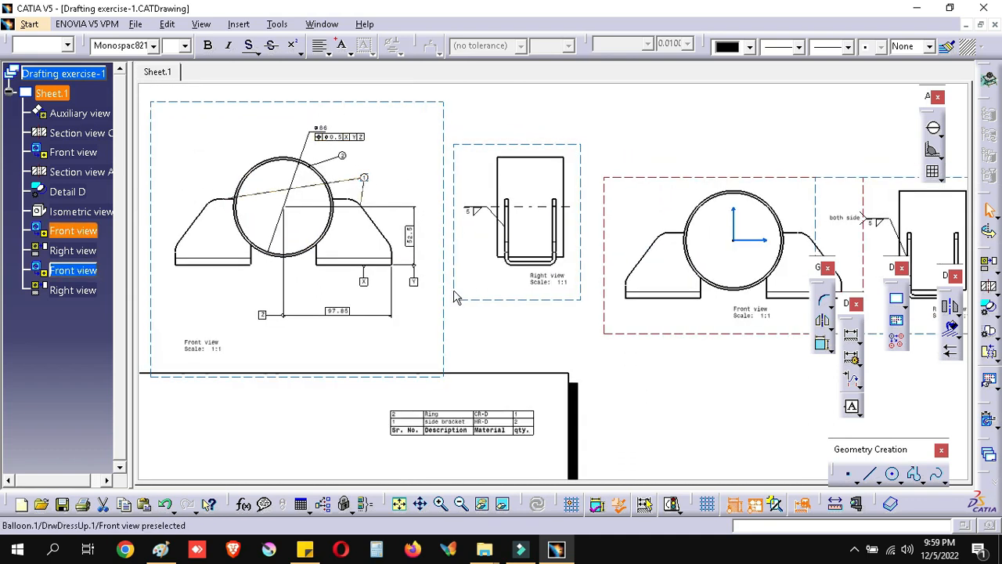
middle_click_drag(317, 249, 171, 198)
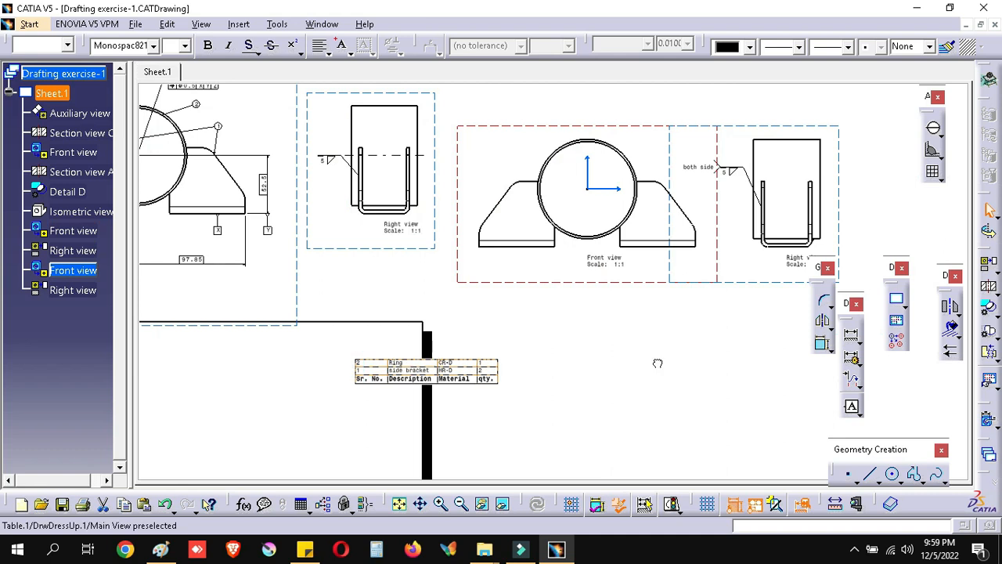
left_click_drag(660, 341, 637, 329)
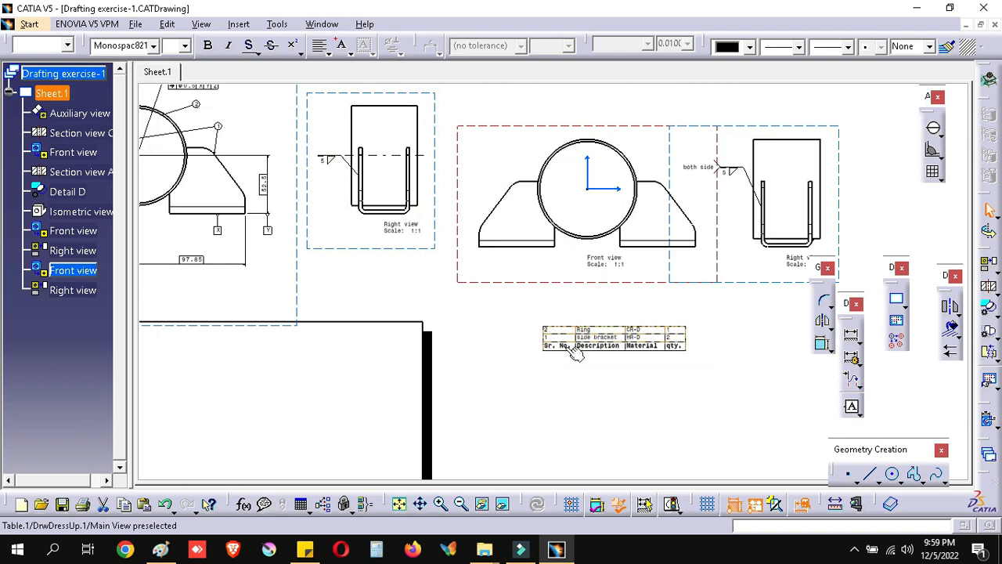
middle_click_drag(459, 369, 461, 345, "ctrl")
middle_click_drag(577, 319, 462, 353)
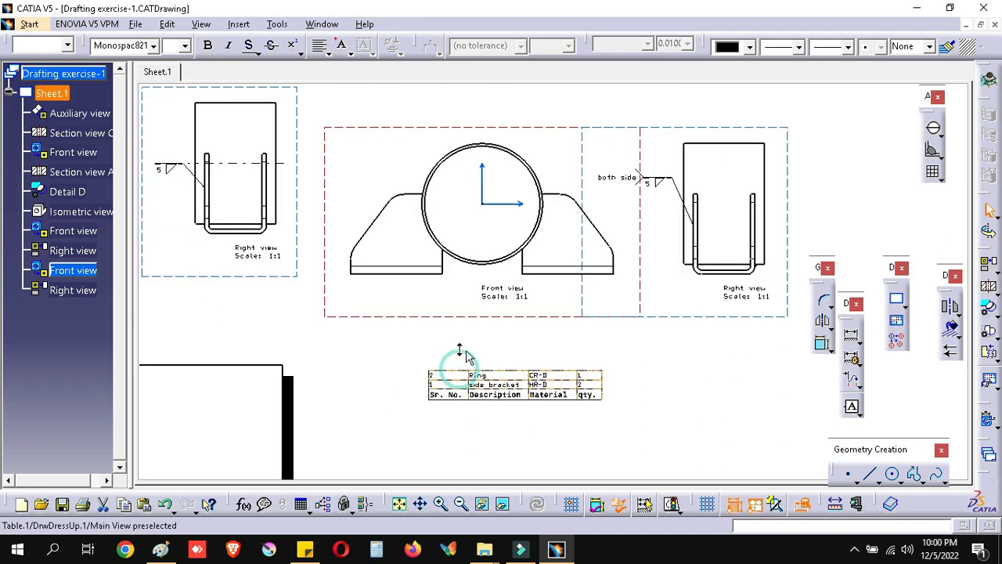
middle_click_drag(527, 396, 474, 410)
left_click_drag(461, 375, 451, 386)
middle_click_drag(495, 378, 503, 337, "ctrl")
middle_click_drag(454, 395, 474, 385)
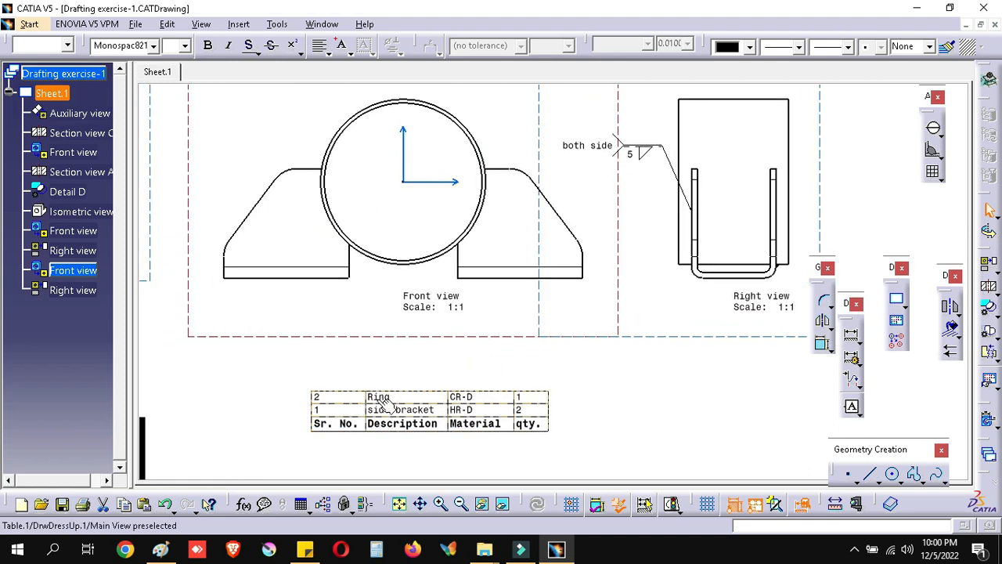
Try inserting an empty column before the Sr. No. column of the parts table, and undo it
left_click(328, 423)
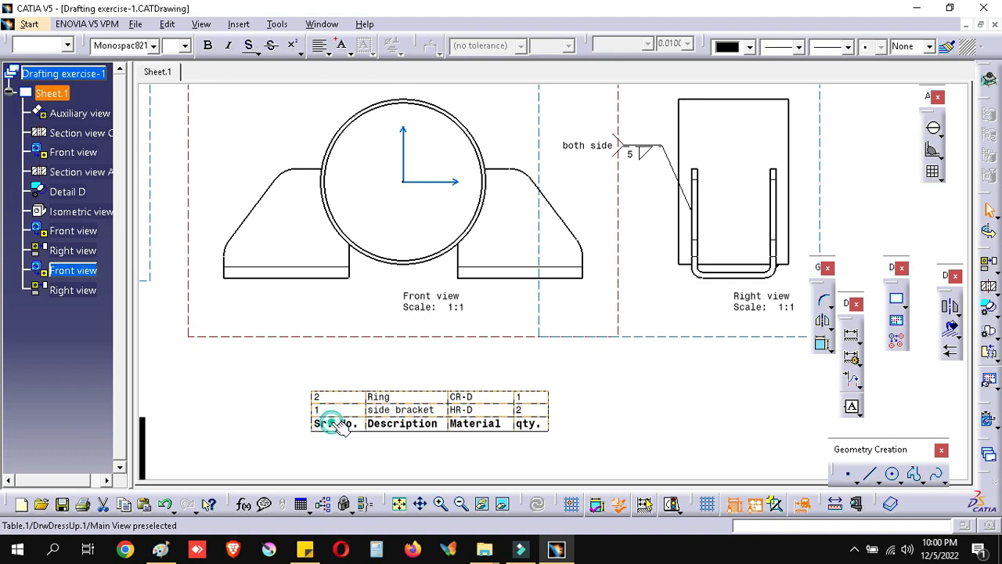
double_click(328, 423)
mouse_move(393, 423)
middle_mouse_down()
mouse_move(415, 394)
mouse_move(382, 349)
mouse_move(420, 308)
middle_mouse_up()
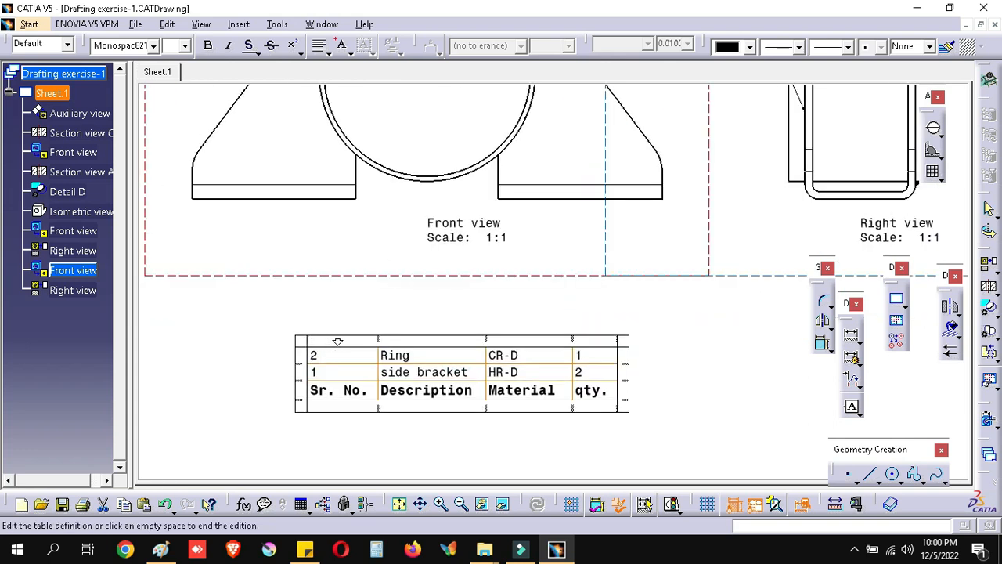
right_click(337, 341)
left_click(401, 352)
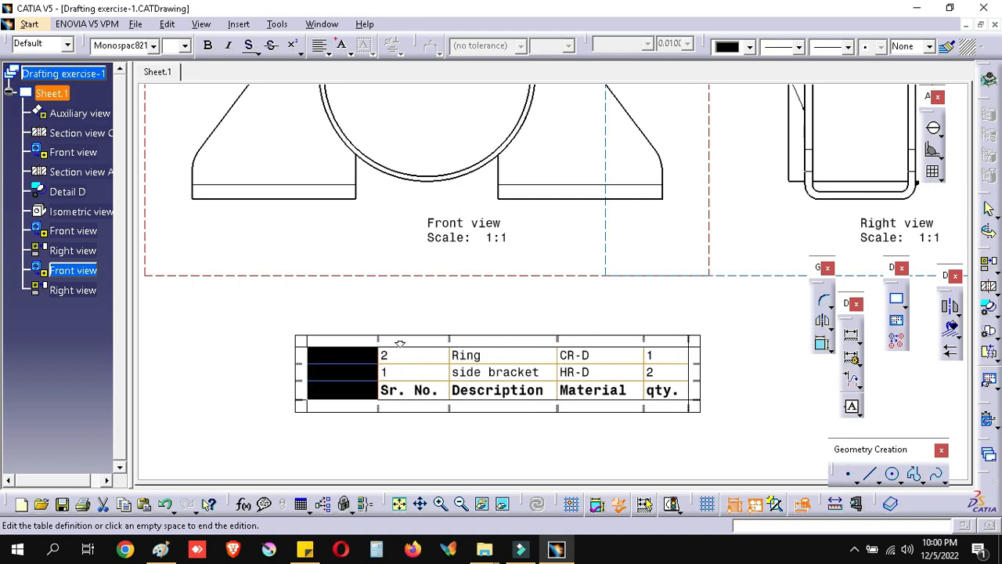
key("ctrl+z")
left_click(436, 441)
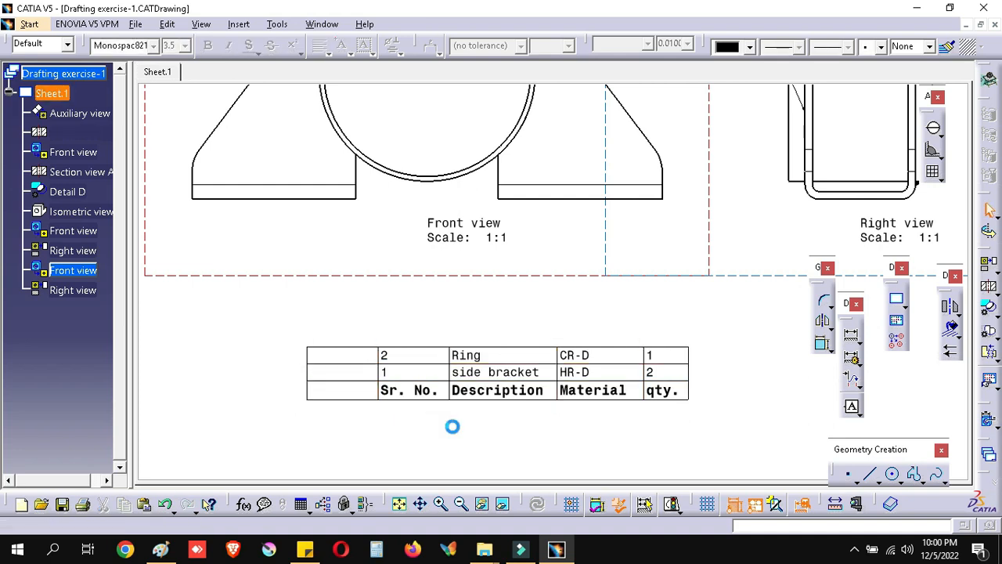
key("ctrl+z")
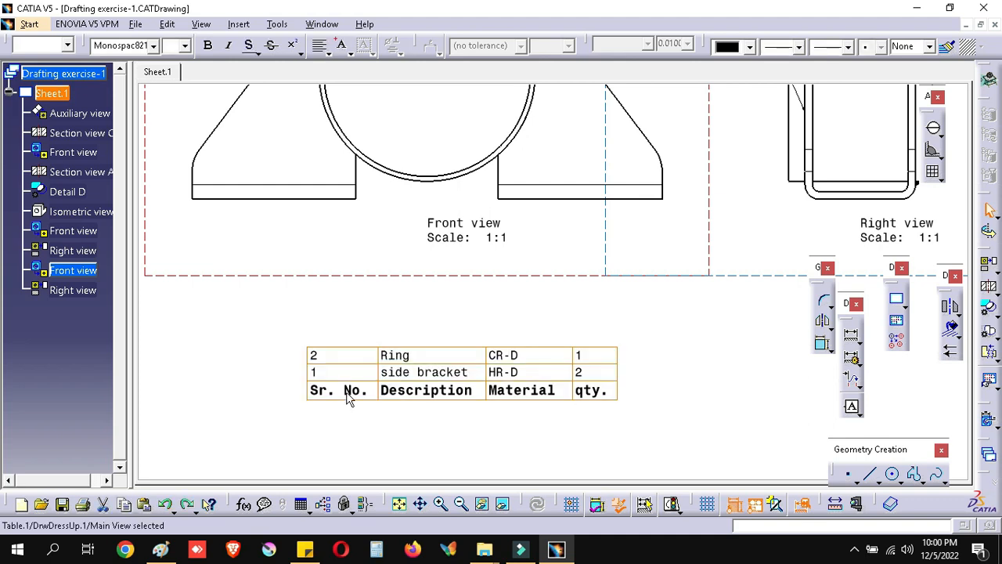
Insert an empty row above the Ring row of the parts table
double_click(306, 389)
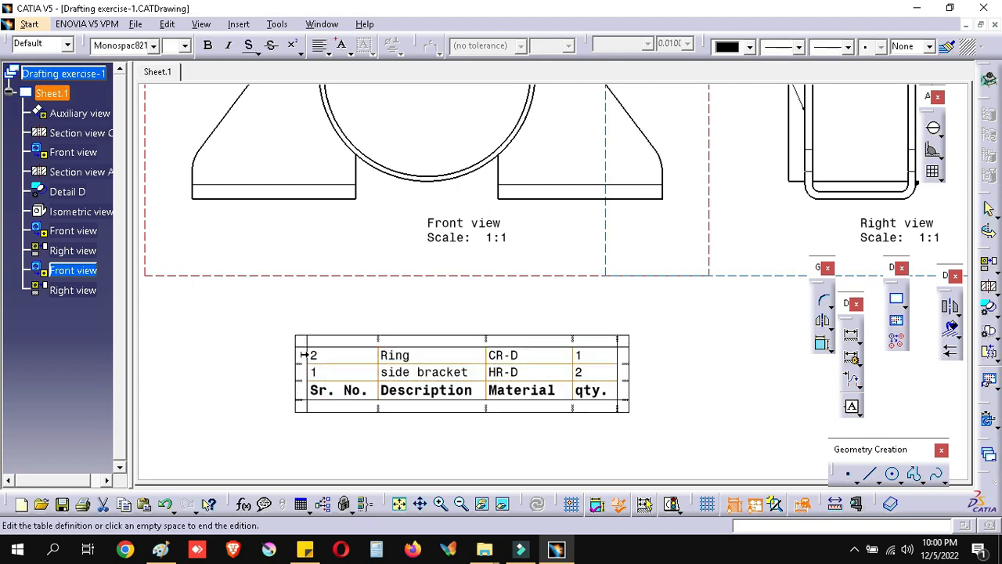
right_click(302, 354)
left_click(354, 361)
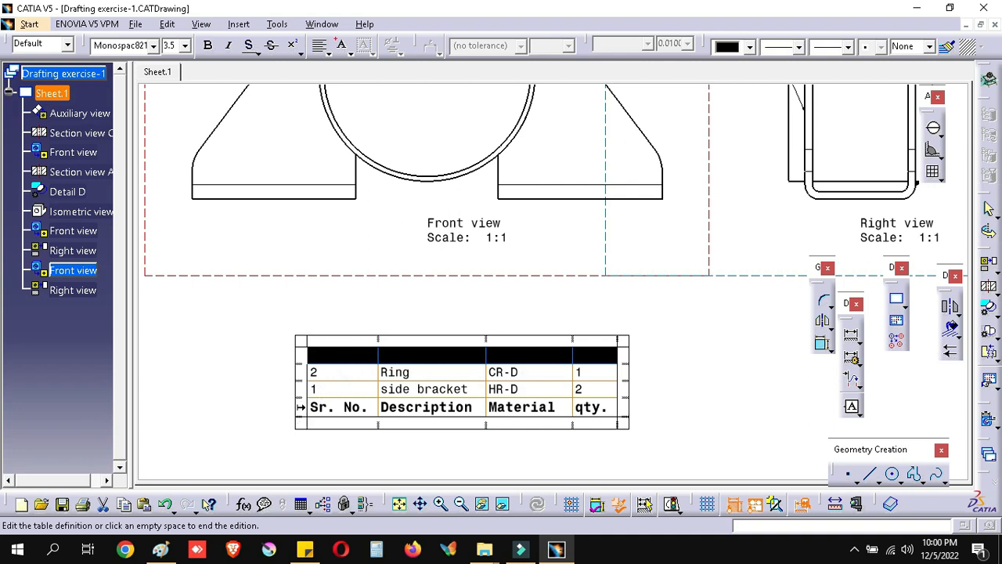
right_click(300, 407)
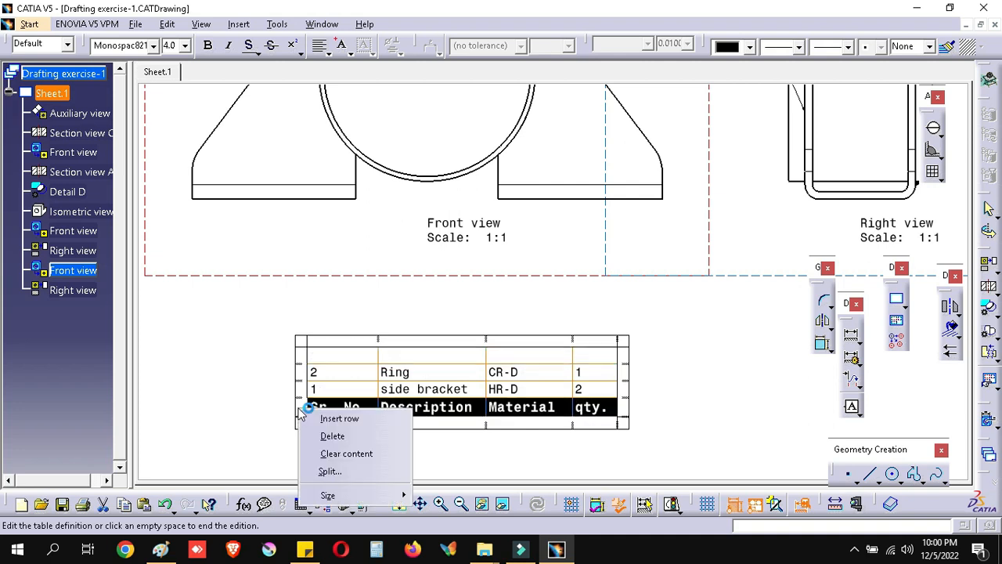
left_click(253, 426)
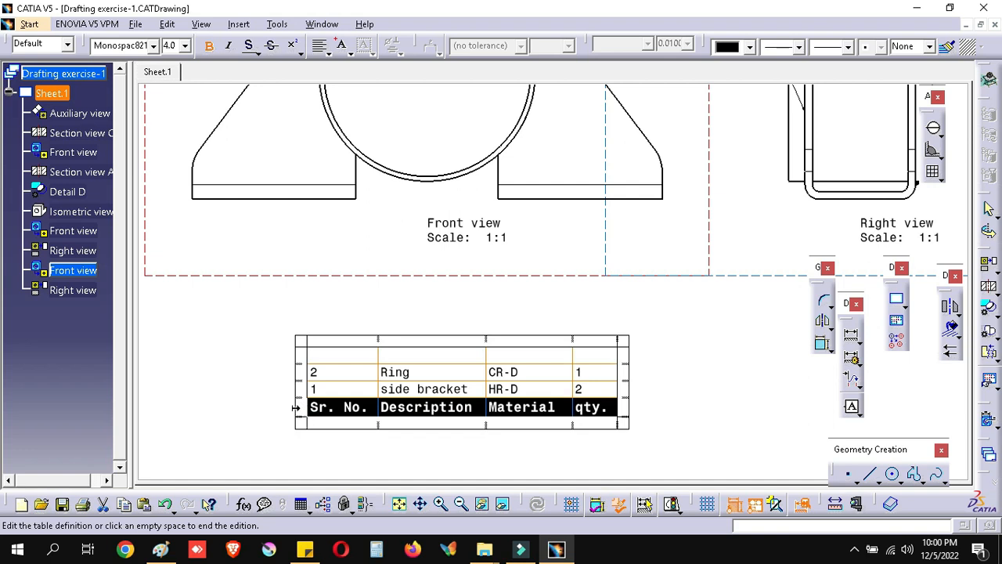
right_click(297, 408)
left_click(270, 415)
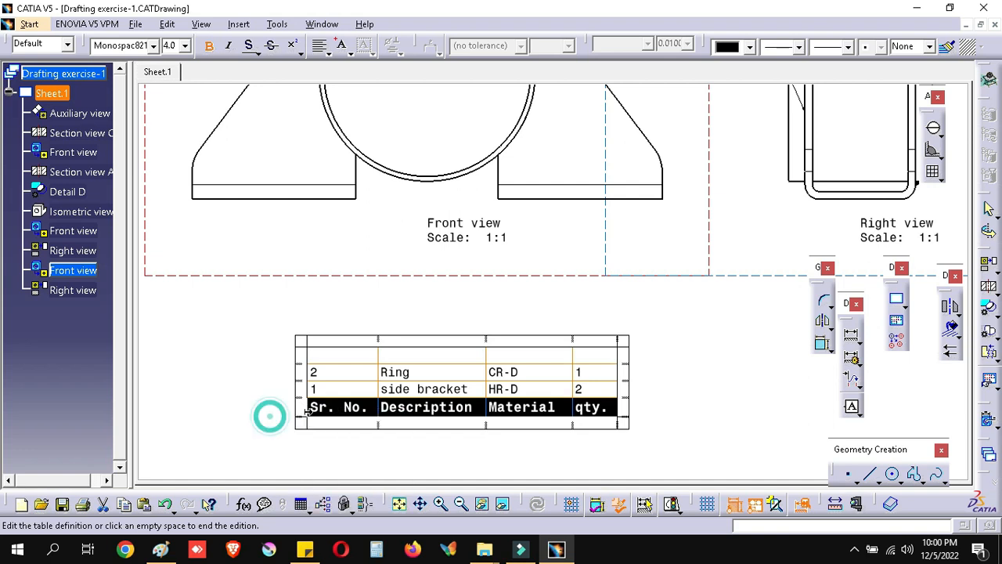
Extend the parts table by one empty row below the Sr. No. header row, without adding a column
right_click(304, 429)
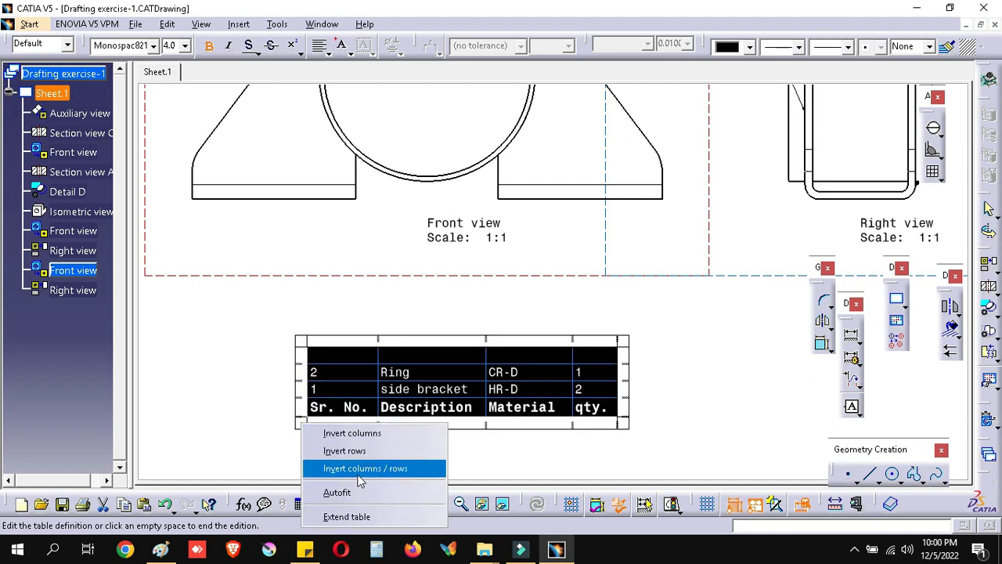
left_click(362, 517)
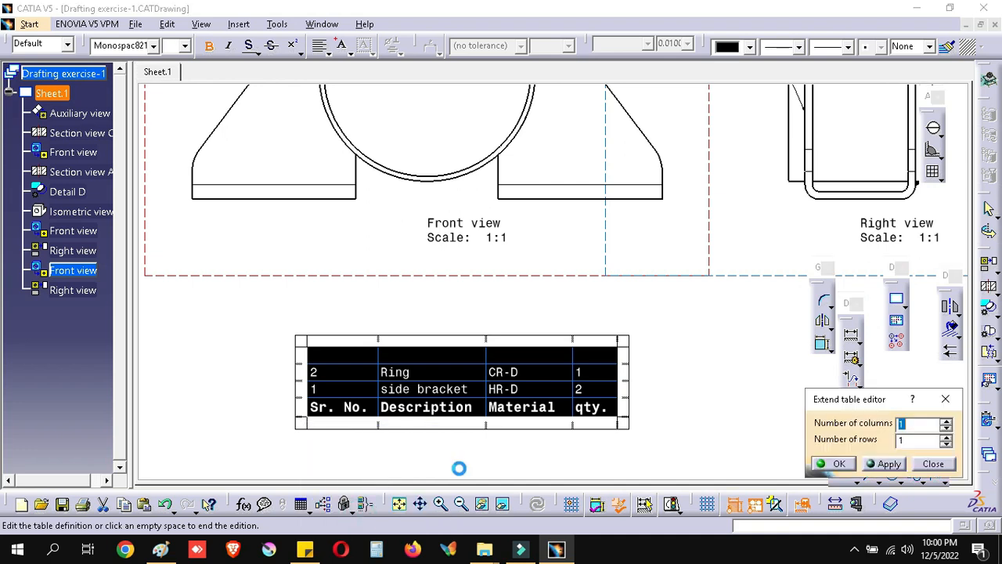
left_click(947, 427)
left_click(834, 465)
left_click(357, 425)
left_click(249, 425)
Delete the empty row below the header row and the empty row above the Ring row of the parts table
double_click(330, 426)
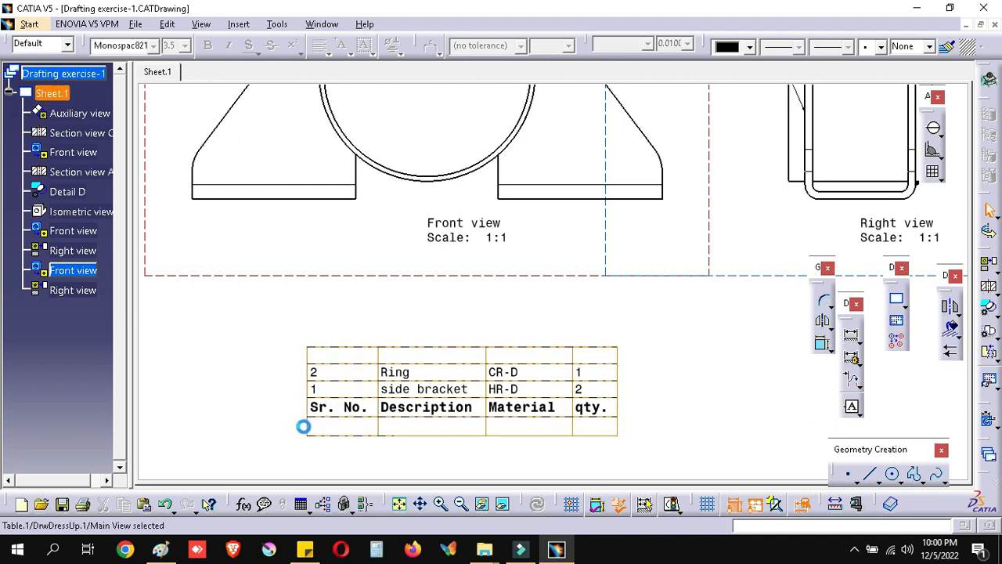
double_click(351, 407)
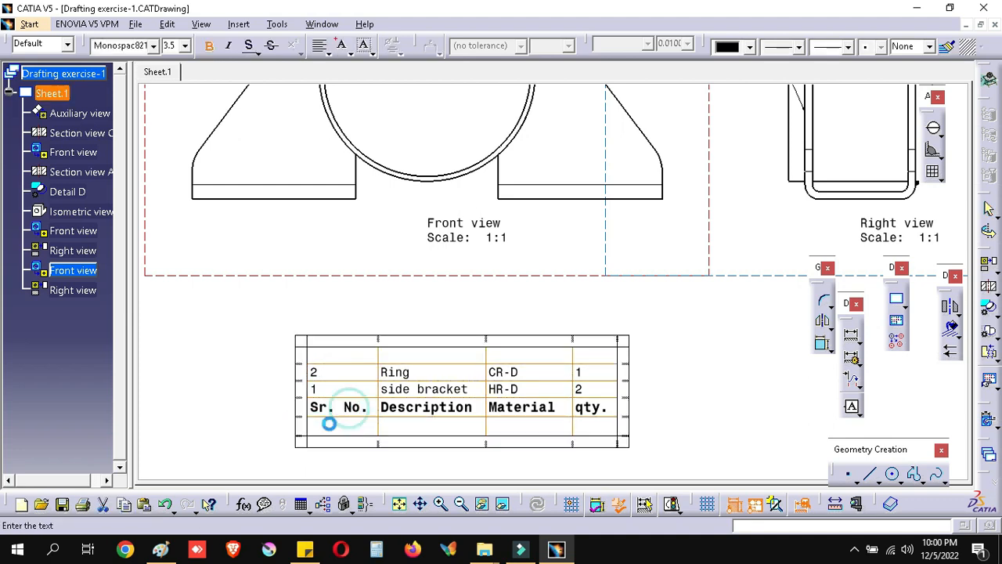
left_click(877, 304)
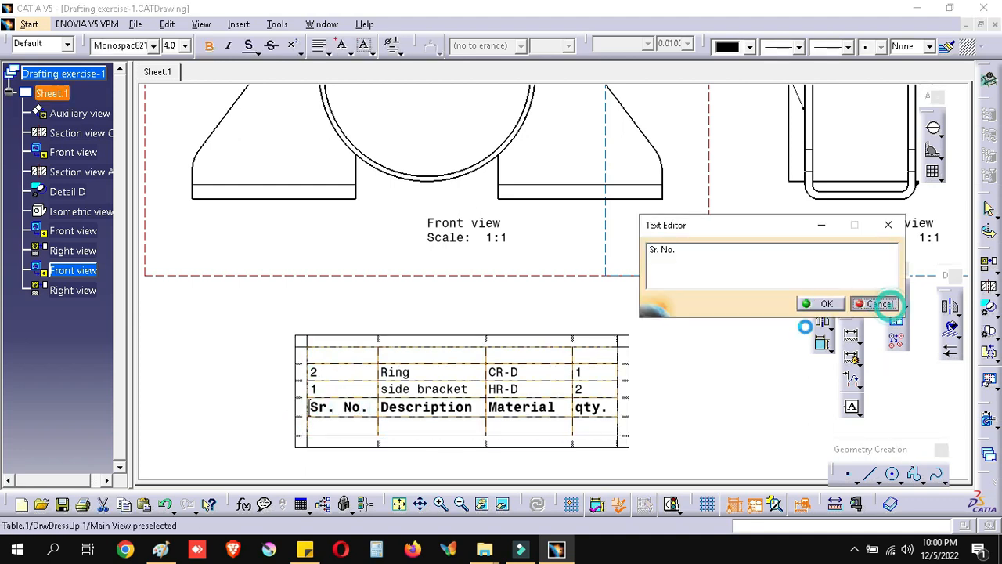
left_click(336, 421)
right_click(337, 428)
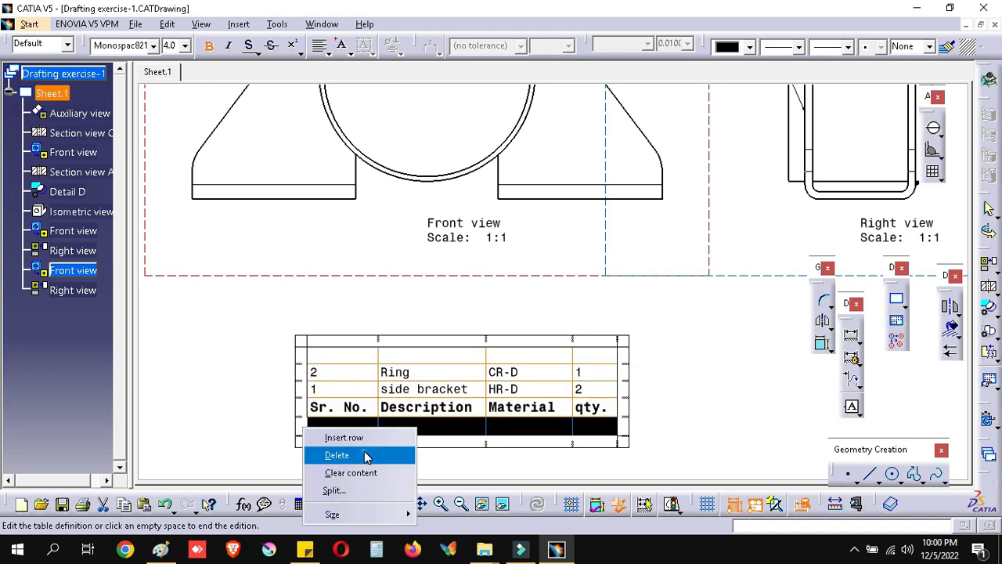
left_click(336, 455)
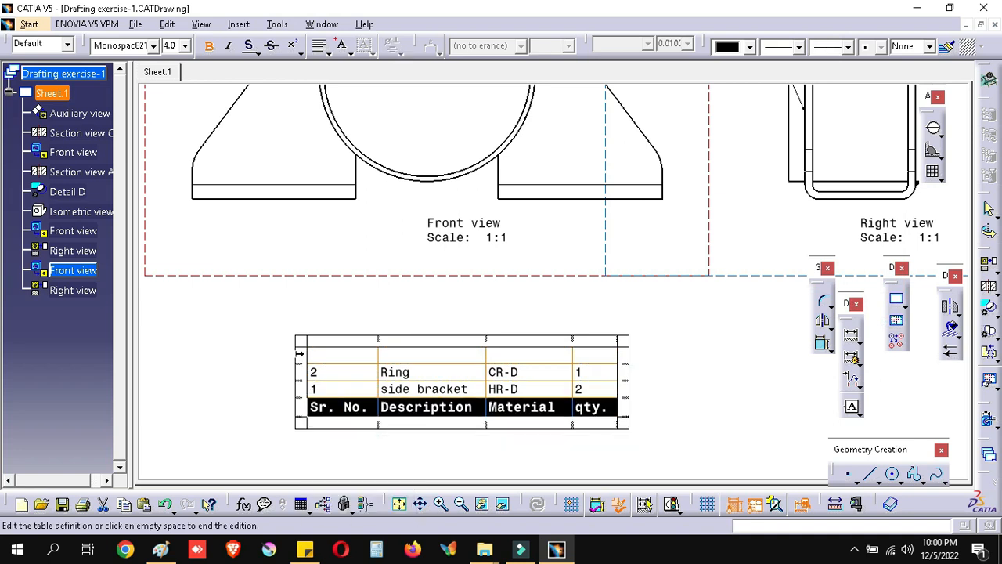
right_click(299, 354)
left_click(329, 382)
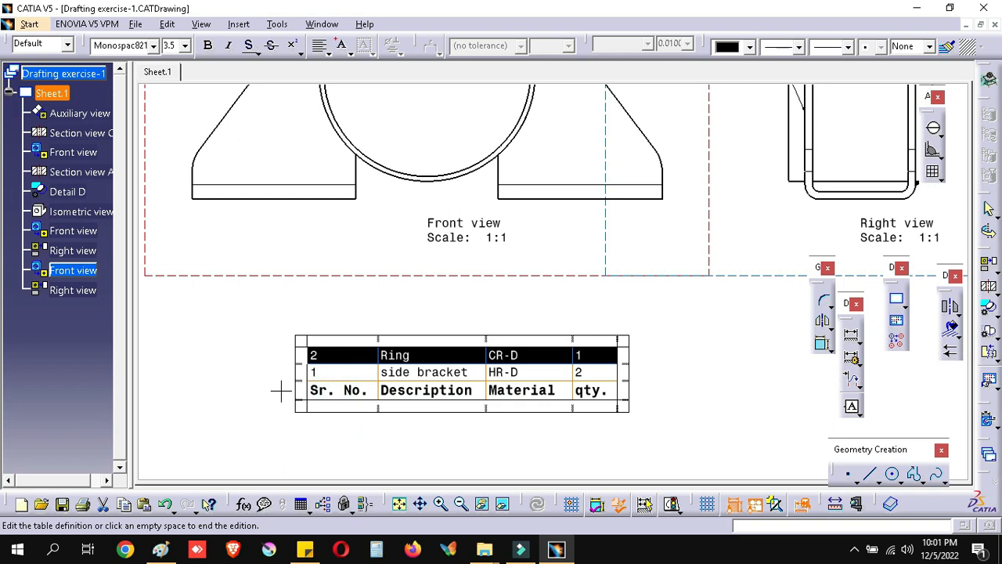
left_click(280, 390)
Add balloon 1 to the upper edge of the right-hand side bracket in the new front view
middle_click_drag(271, 358, 201, 409, "ctrl")
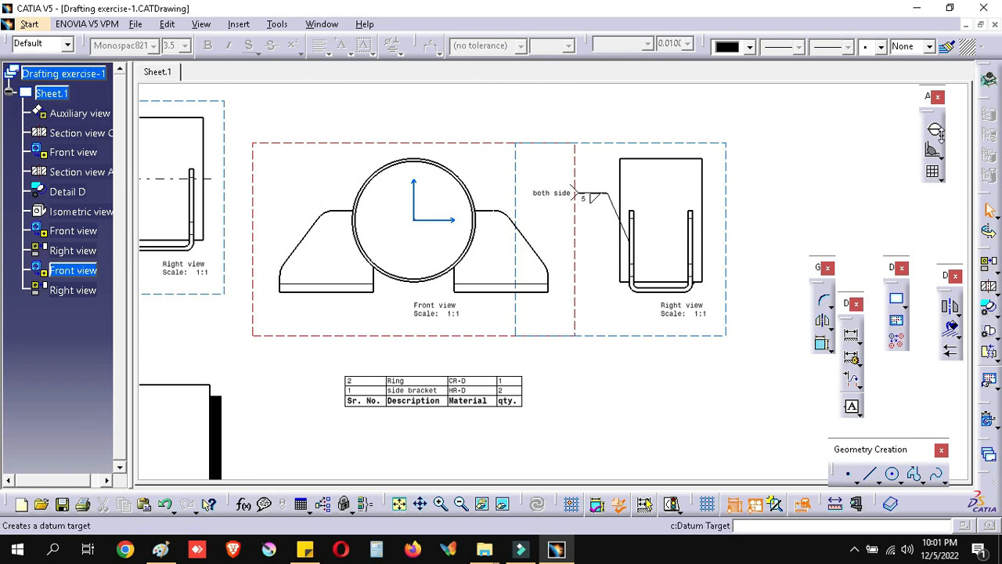
left_click(941, 139)
left_click(948, 148)
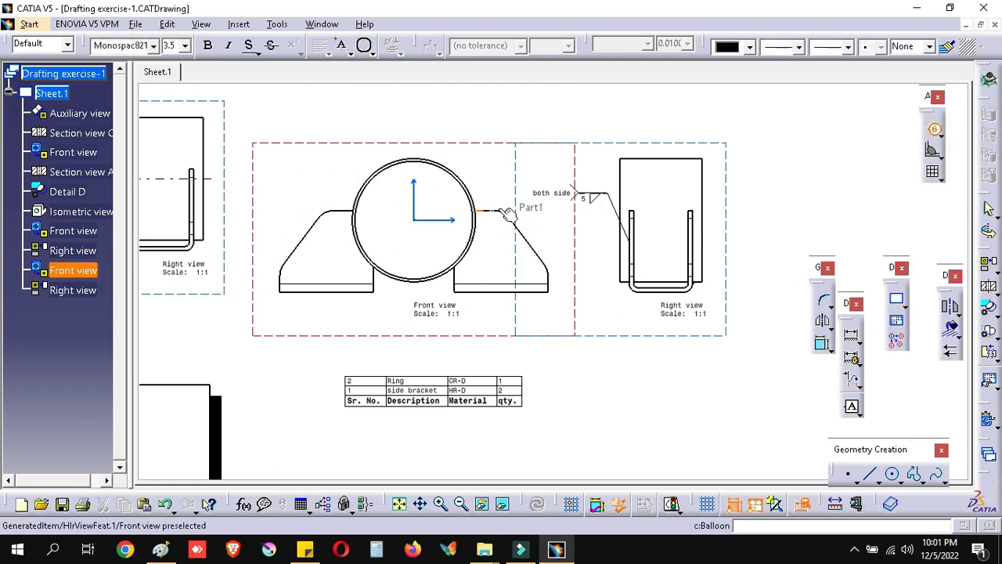
left_click(505, 212)
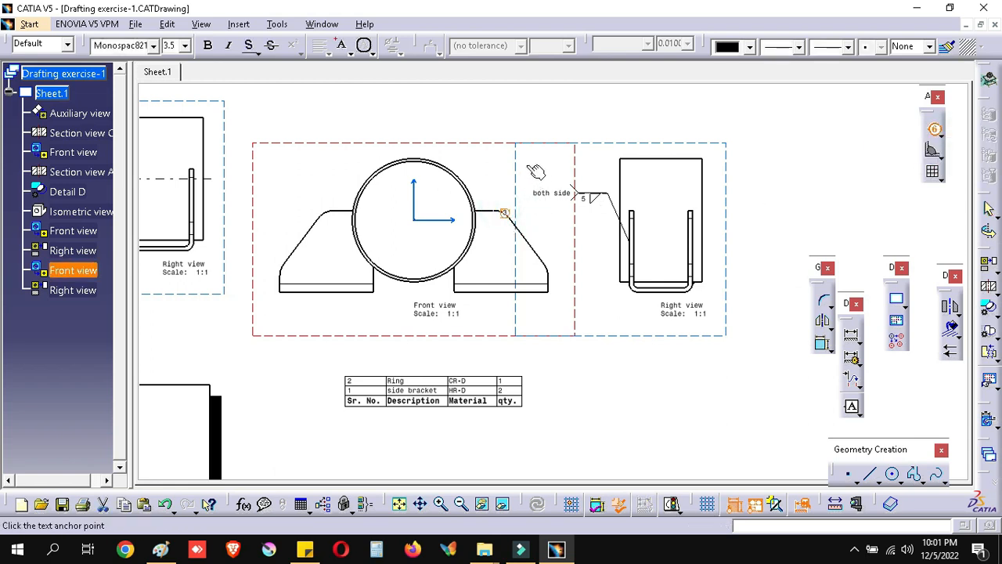
left_click(527, 168)
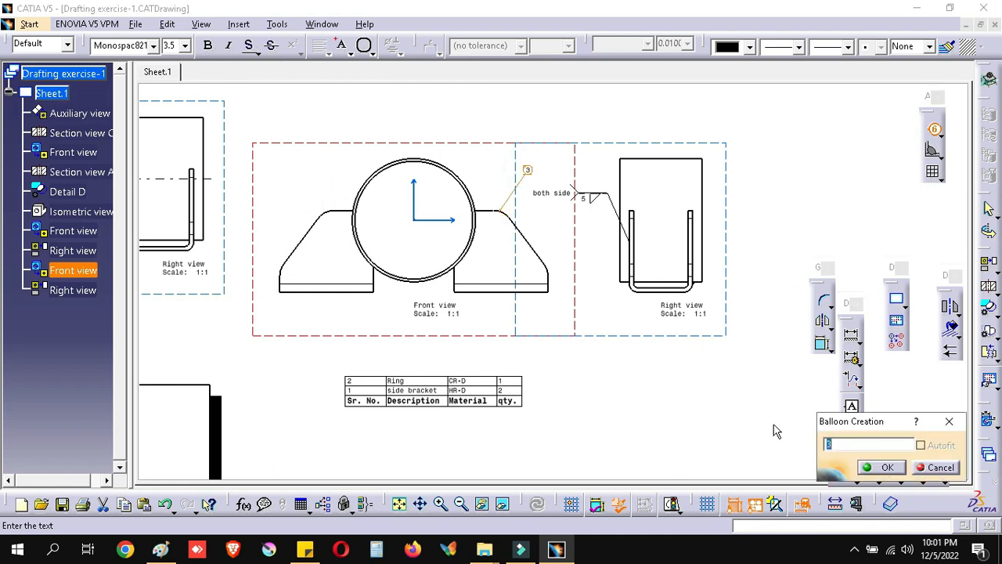
left_click(887, 467)
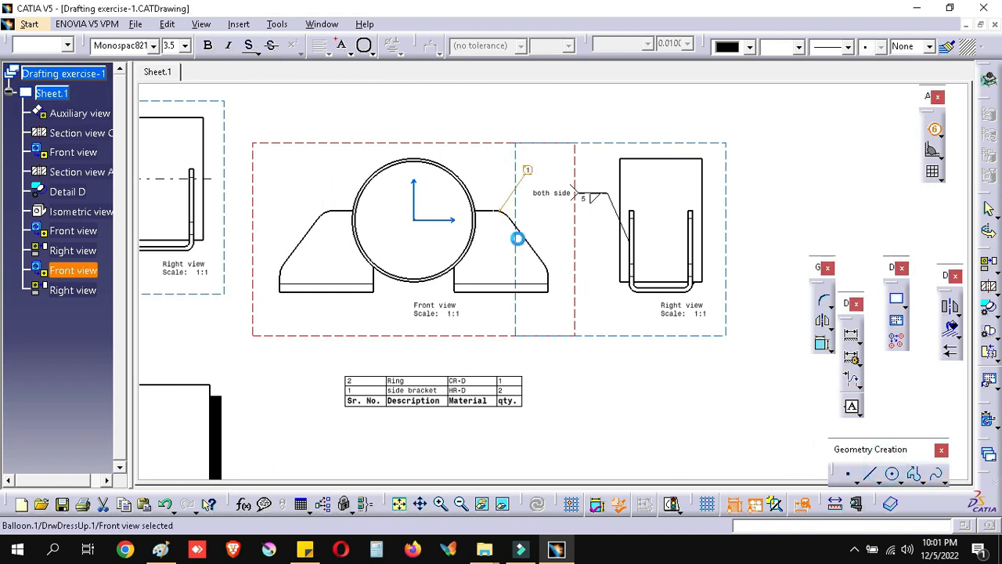
Add balloon 2 to the ring's outer circle in the front view, placed above the ring
left_click(932, 127)
left_click(440, 166)
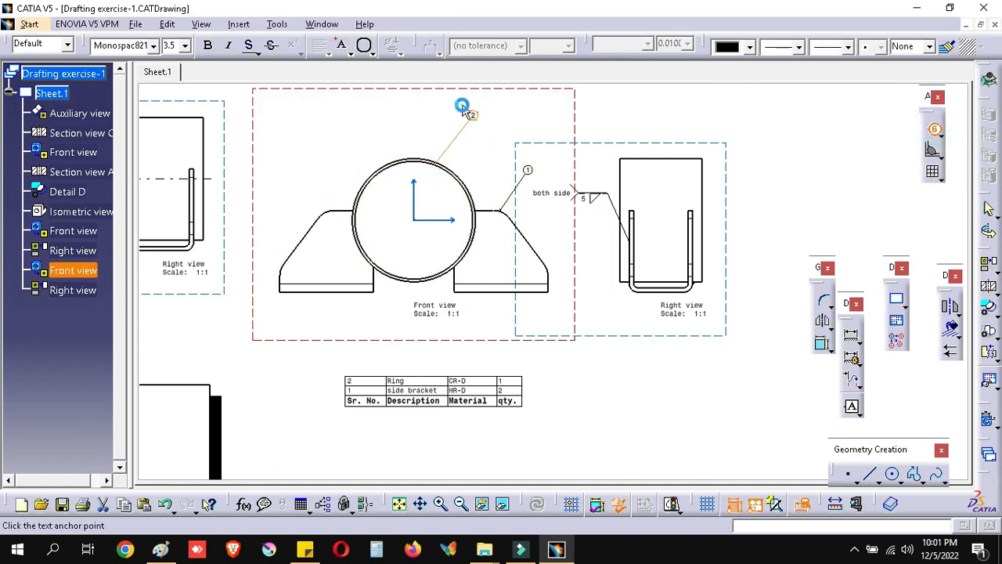
left_click(468, 112)
left_click(843, 444)
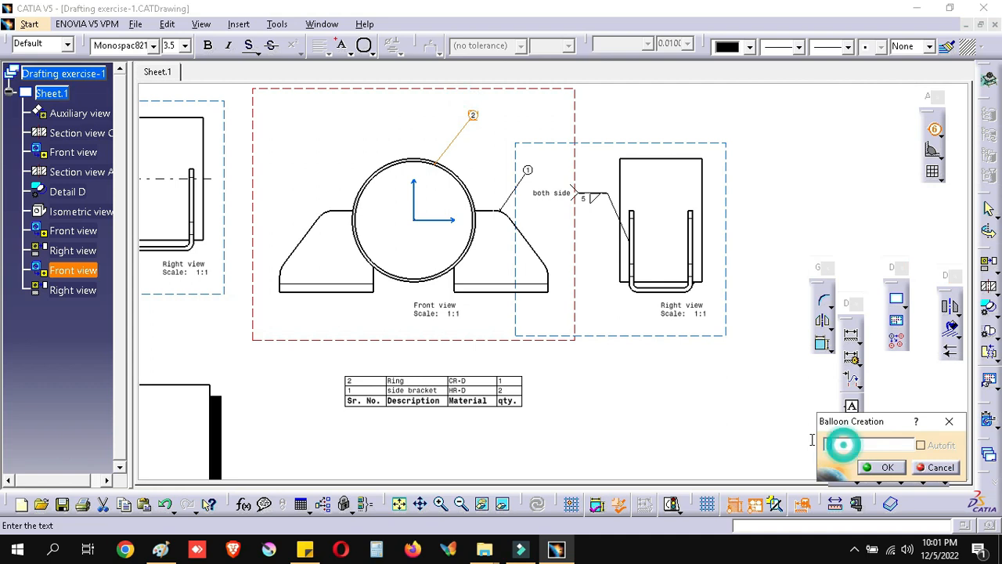
left_click_drag(841, 420, 654, 371)
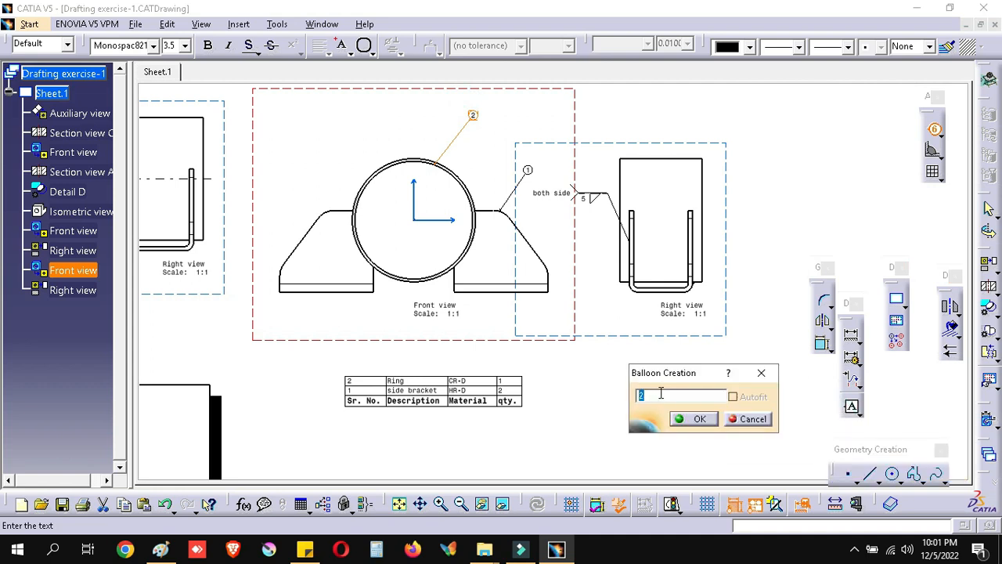
left_click(700, 420)
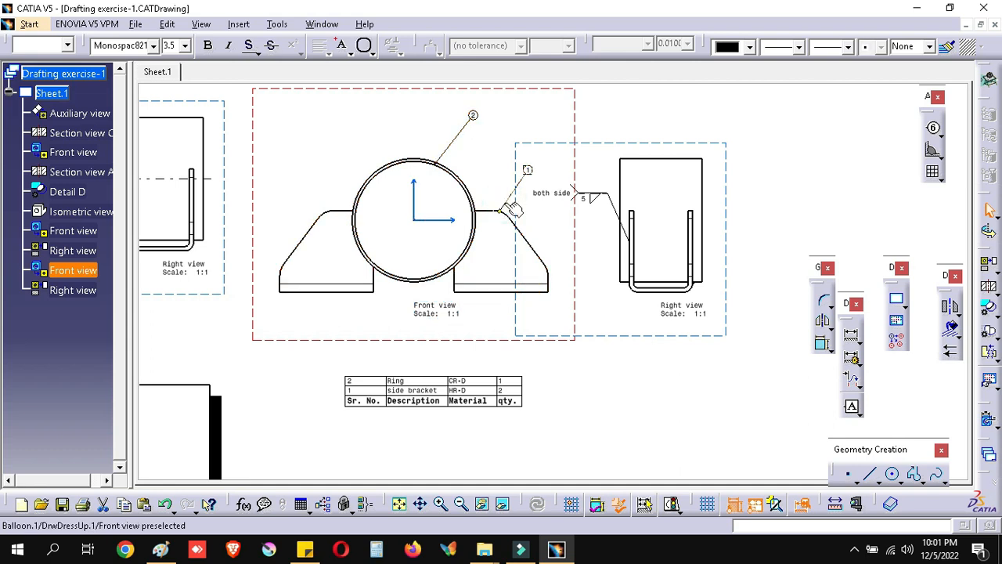
Add a second leader from balloon 1 to the left bracket's inner edge, and move the balloon directly above its first anchor point
right_click(507, 211)
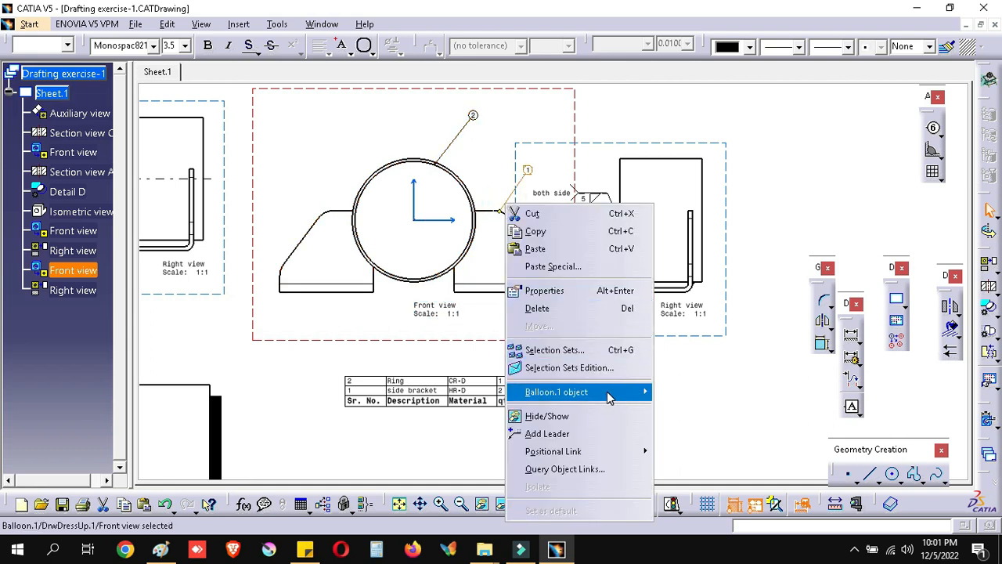
left_click(579, 436)
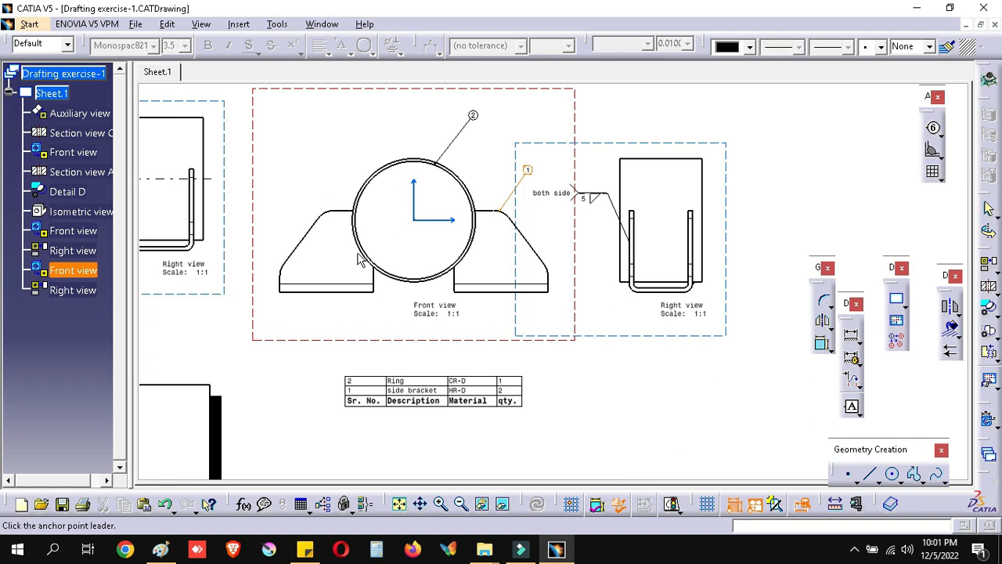
left_click(469, 245)
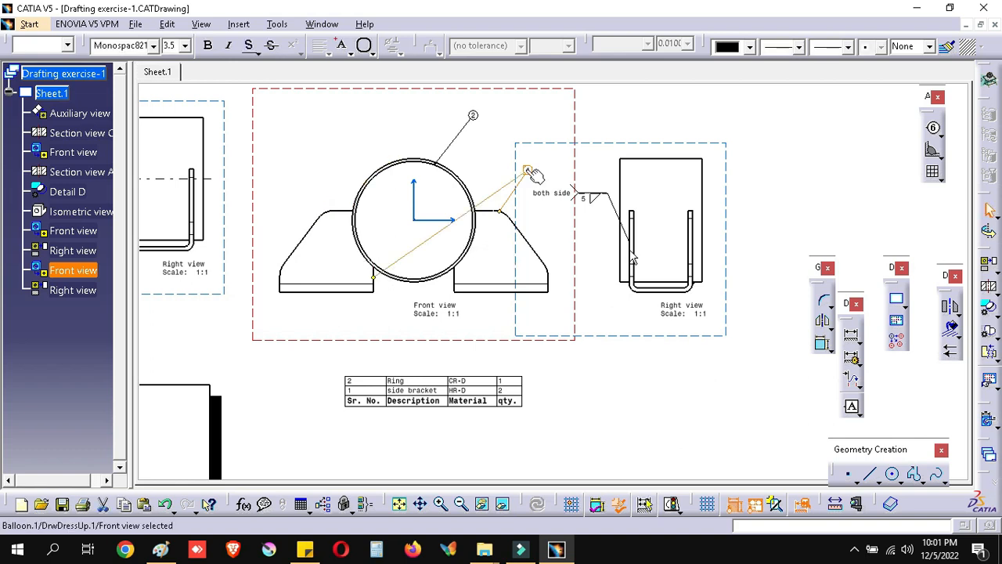
left_click_drag(438, 306, 501, 171)
left_click(579, 406)
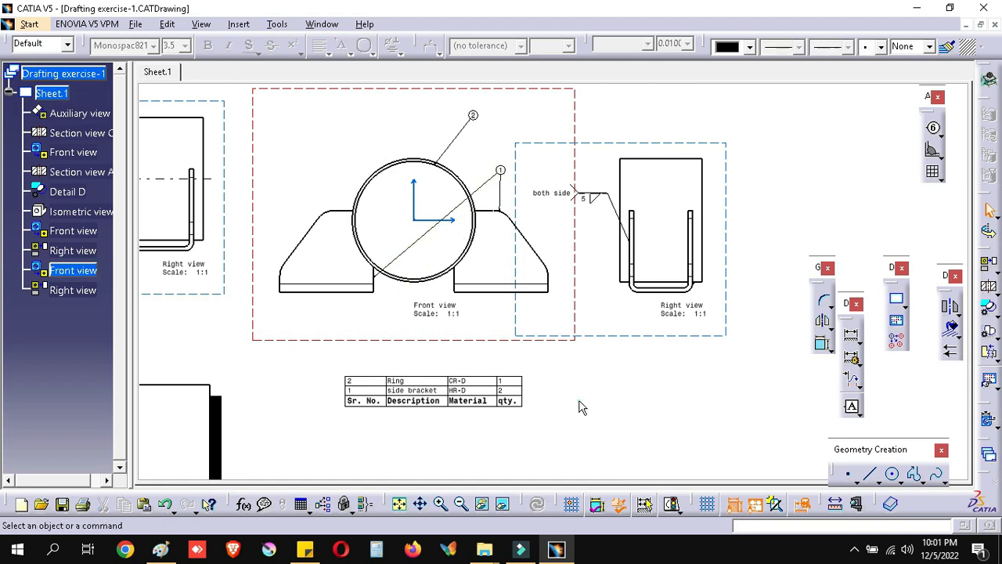
Place a roughness symbol on the upper edge of section view A-A, just left of the central bore
middle_click_drag(579, 407, 577, 382)
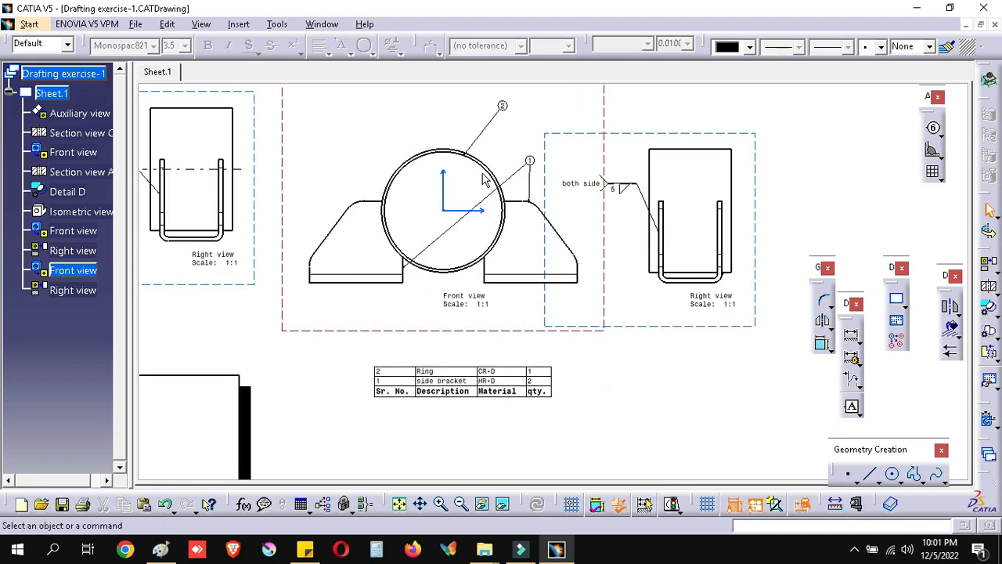
left_click(934, 129)
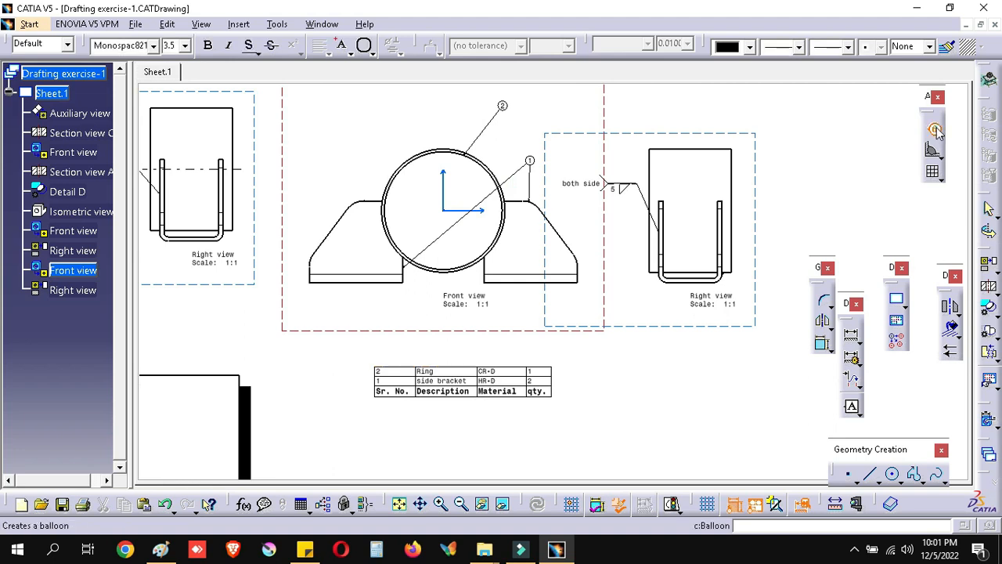
left_click(935, 151)
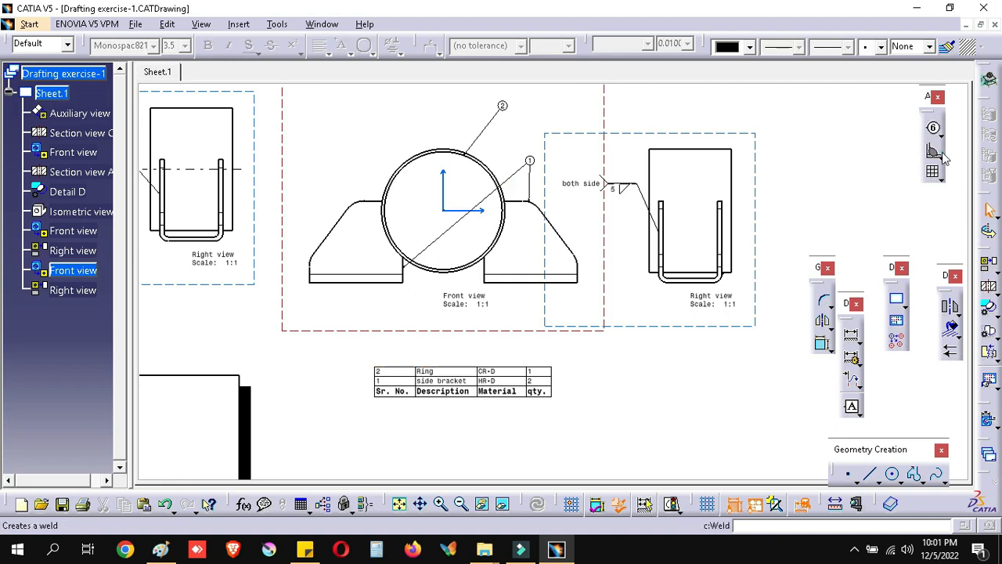
left_click(942, 154)
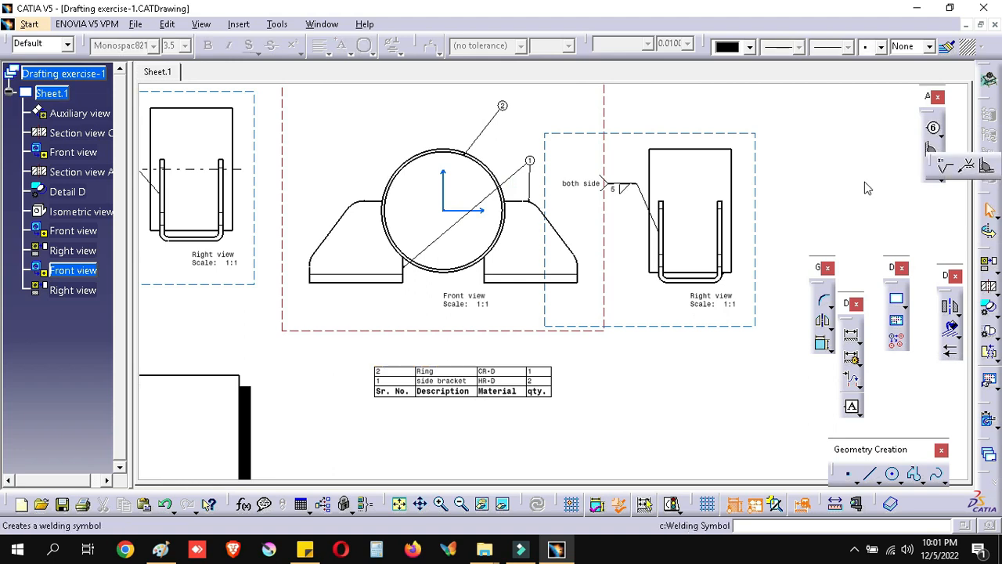
left_click(943, 172)
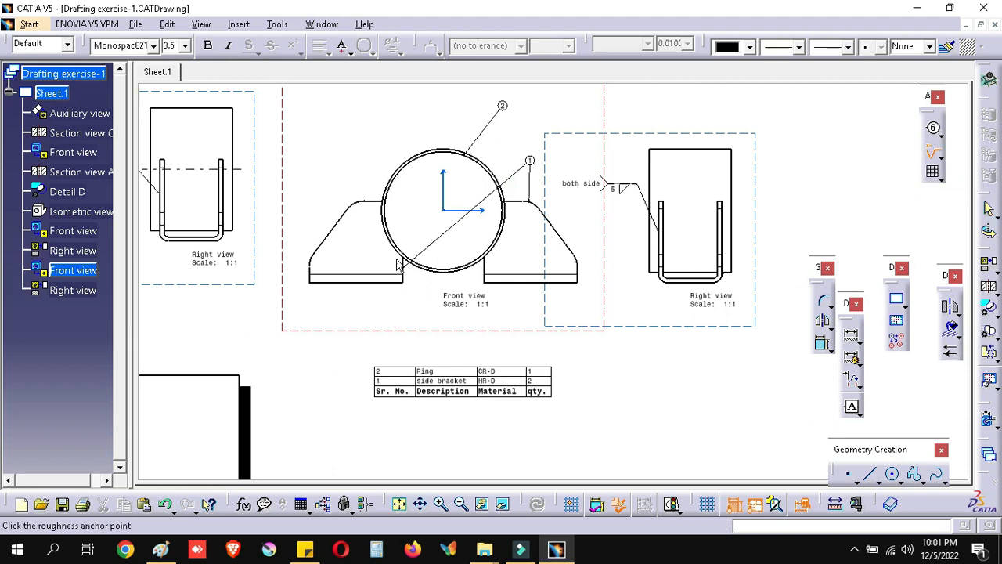
mouse_move(325, 316)
middle_mouse_down()
mouse_move(494, 331)
mouse_move(491, 360)
middle_mouse_up()
mouse_move(314, 322)
middle_mouse_down()
mouse_move(515, 249)
mouse_move(590, 255)
mouse_move(594, 277)
middle_mouse_up()
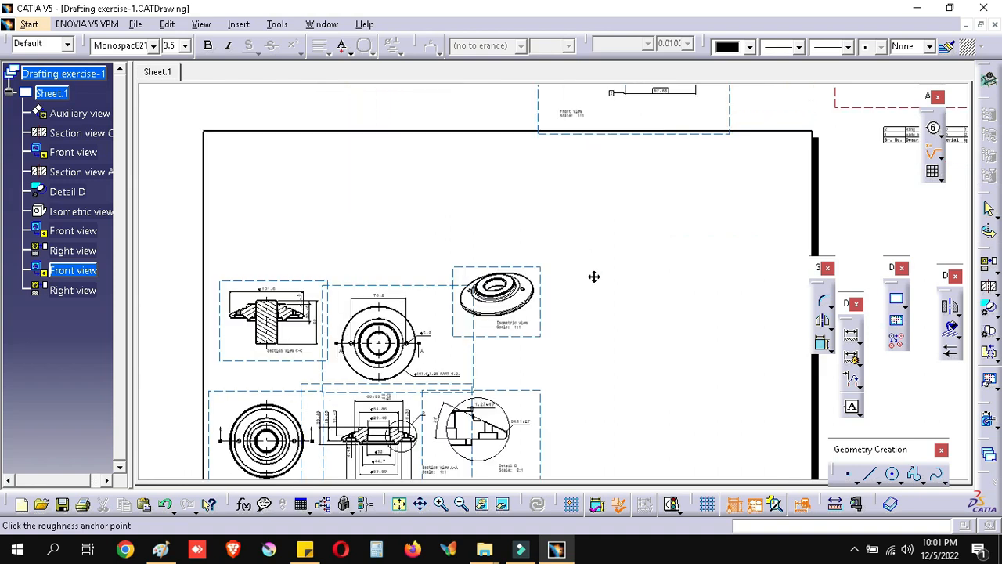
middle_click_drag(349, 306, 547, 272)
scroll(602, 370, "down", 2)
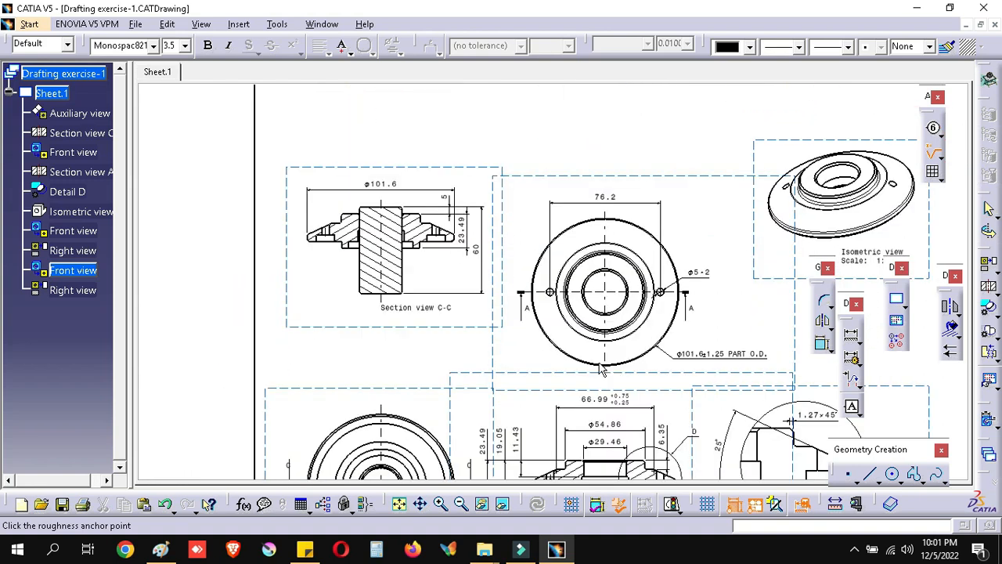
middle_click_drag(602, 370, 513, 151)
middle_click_drag(539, 238, 533, 176)
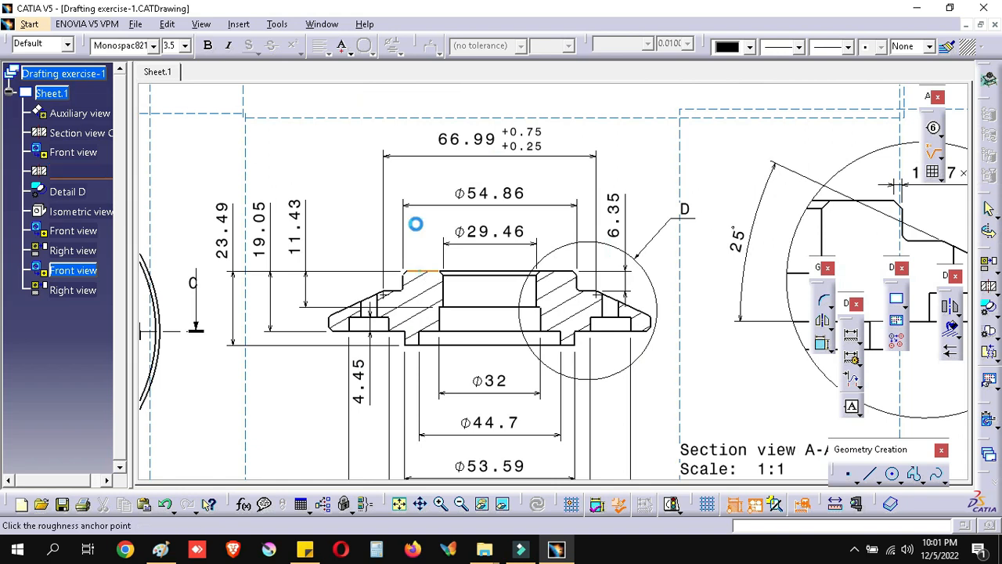
left_click(413, 225)
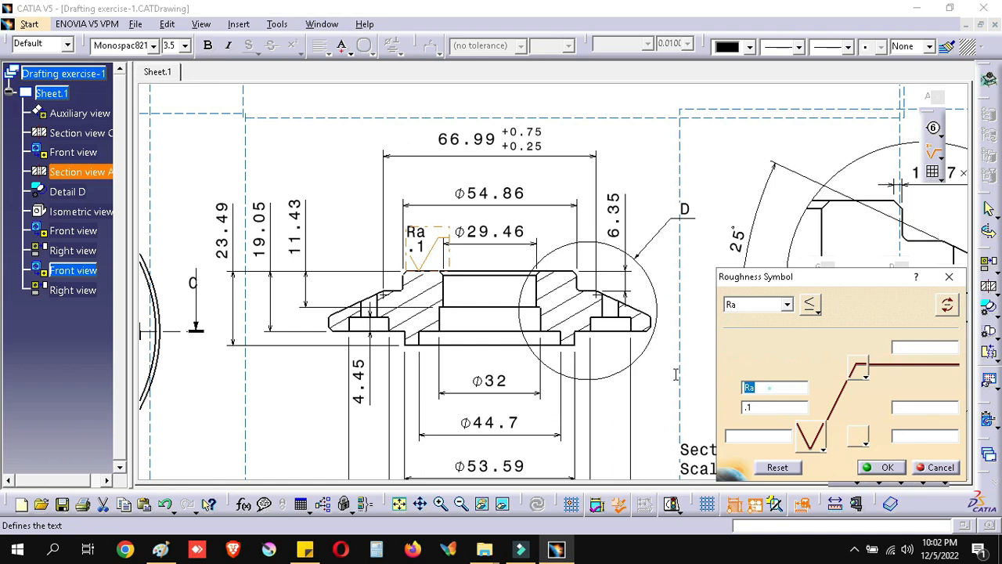
Try the Rz prefix on the roughness symbol, restore its text to Ra, and set the value to 0.1
left_click(787, 304)
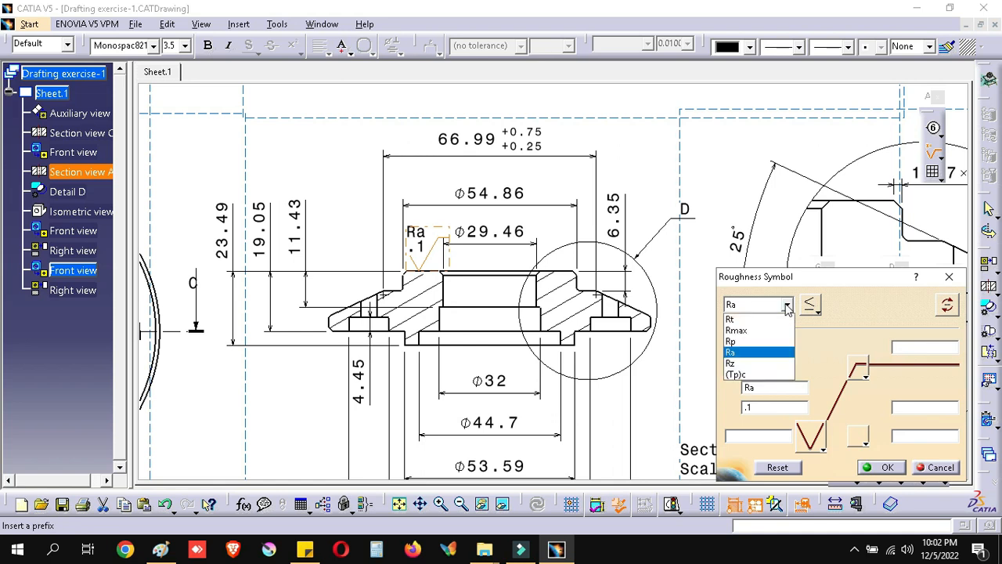
left_click(764, 364)
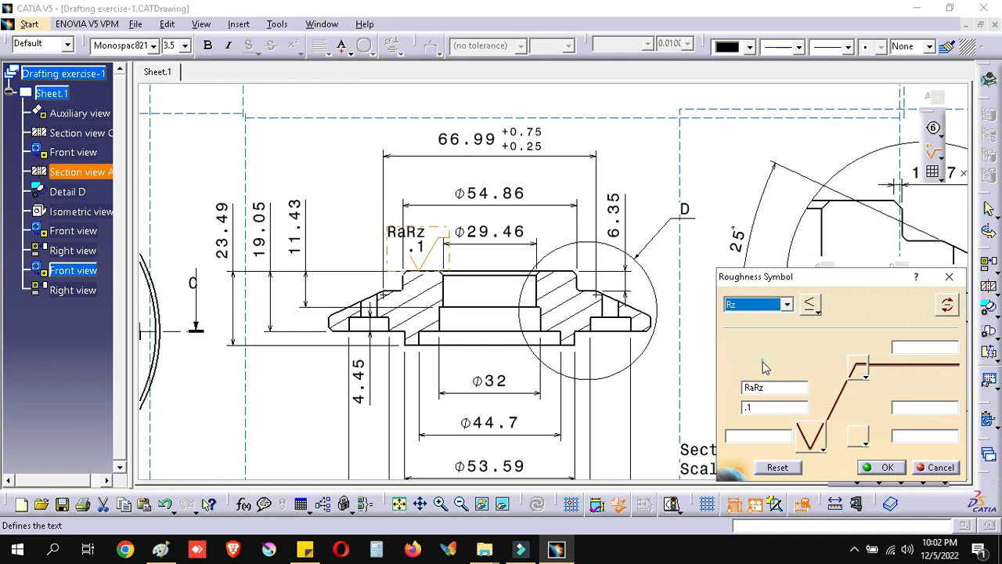
left_click(787, 304)
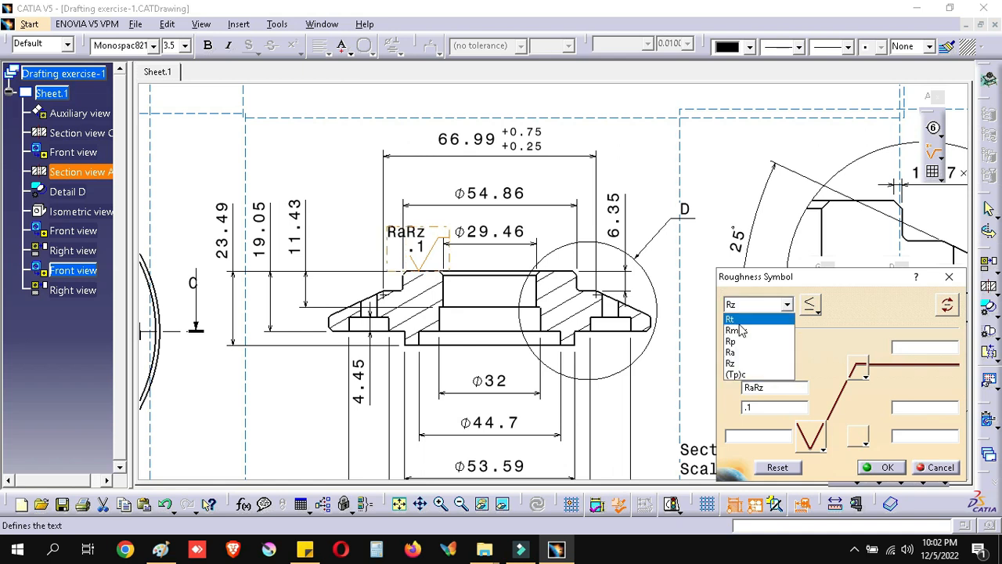
left_click(767, 387)
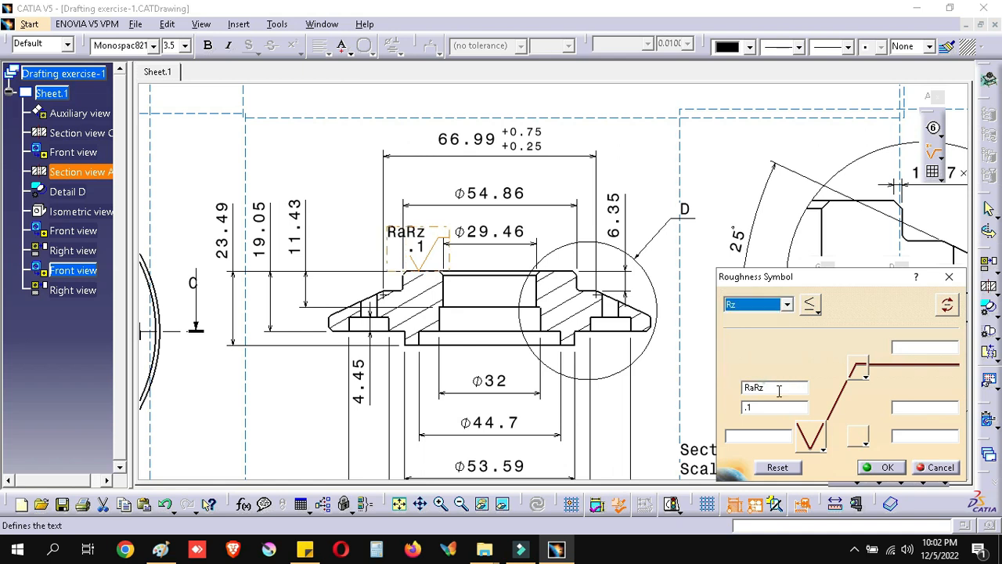
double_click(757, 386)
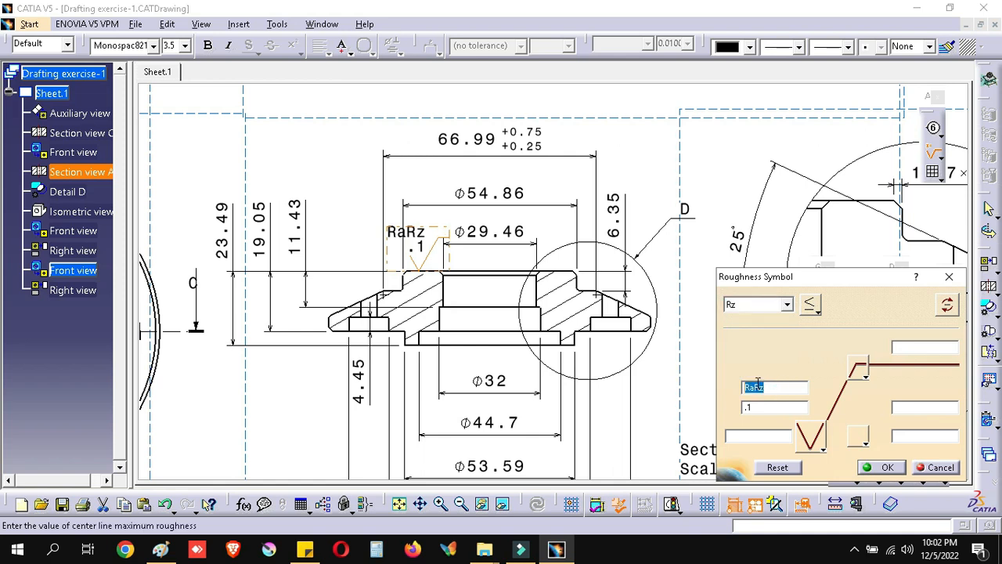
type("Ra")
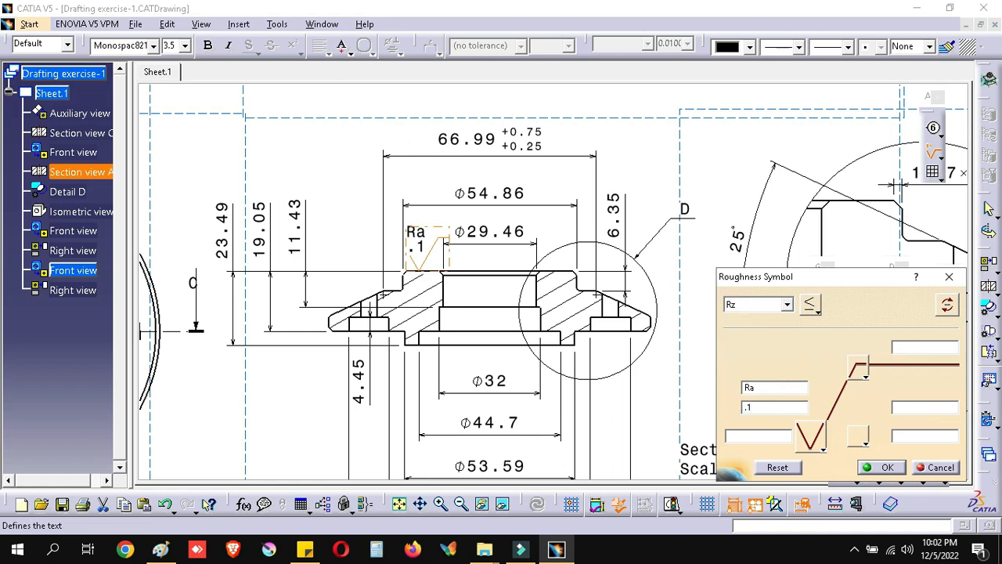
type("0")
left_click(882, 468)
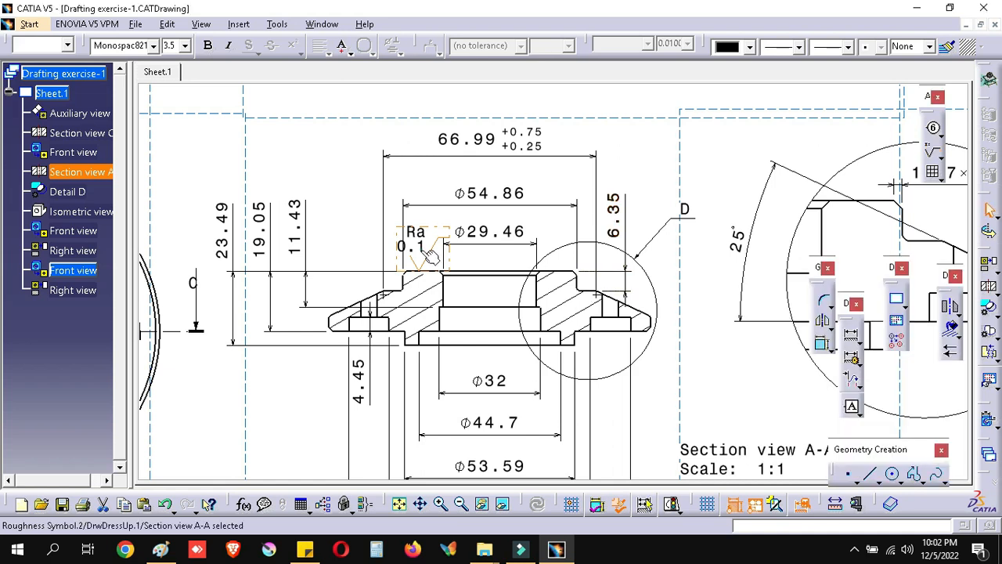
Delete the Ra 0.1 roughness symbol from section view A-A
key("Delete")
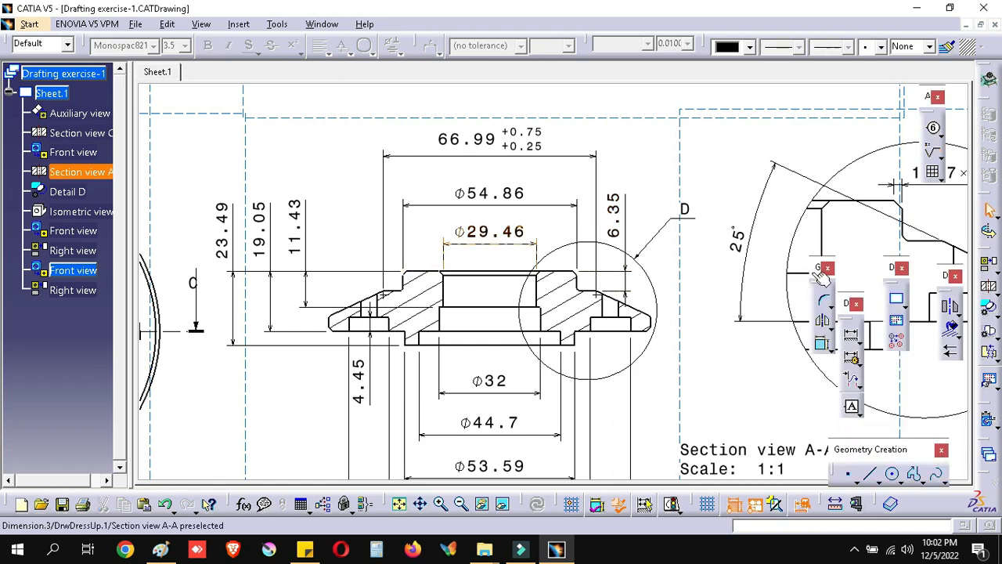
middle_click(866, 167)
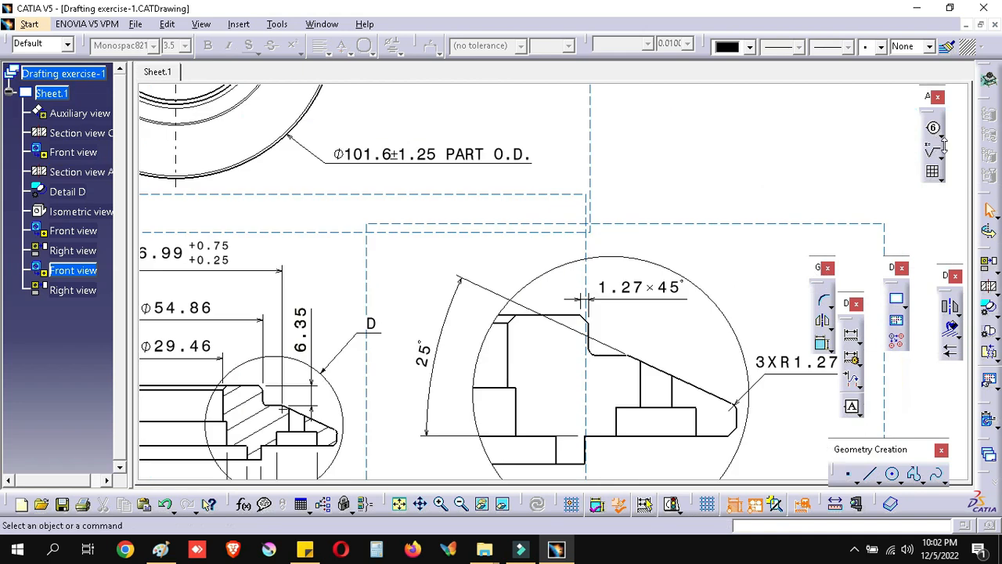
left_click(931, 153)
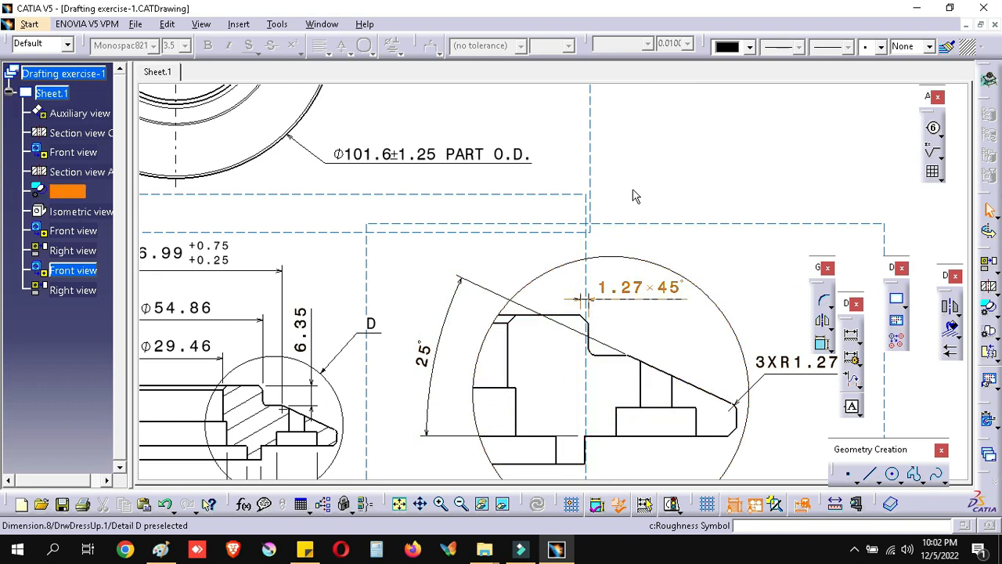
scroll(636, 197, "down", 5)
scroll(609, 324, "up", 2)
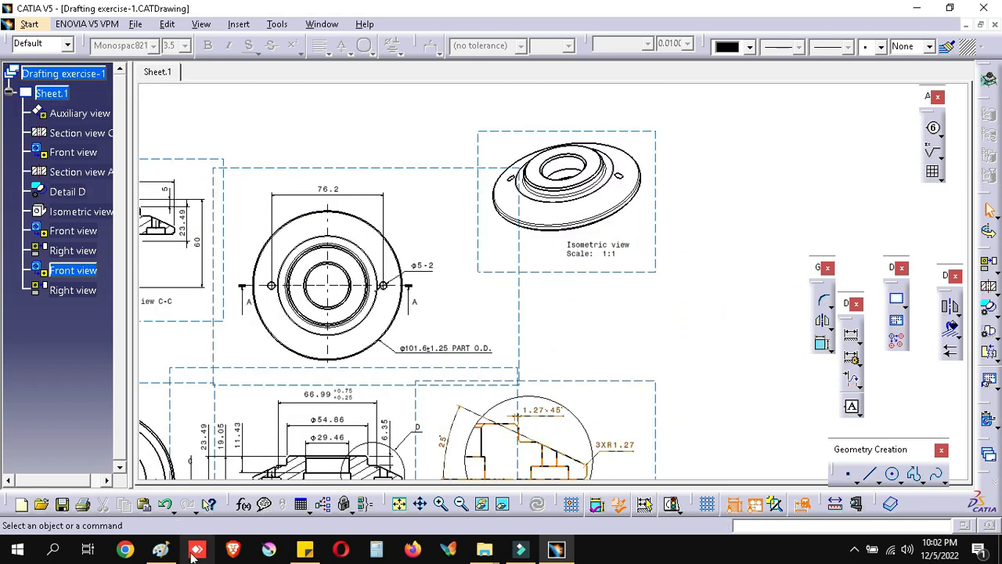
Switch to Paint and sketch a vertical dimension labelled 100 along the left side of the rectangle
left_click(161, 550)
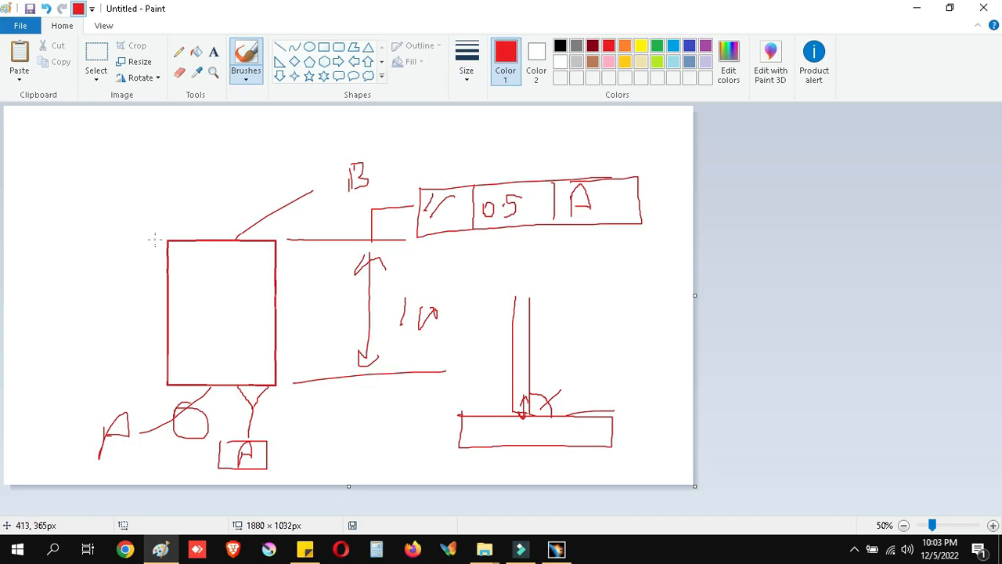
left_click_drag(154, 240, 105, 240)
left_click_drag(155, 388, 93, 388)
mouse_move(122, 251)
left_mouse_down()
mouse_move(122, 386)
mouse_move(123, 250)
mouse_move(128, 261)
mouse_move(123, 243)
mouse_move(115, 251)
left_mouse_up()
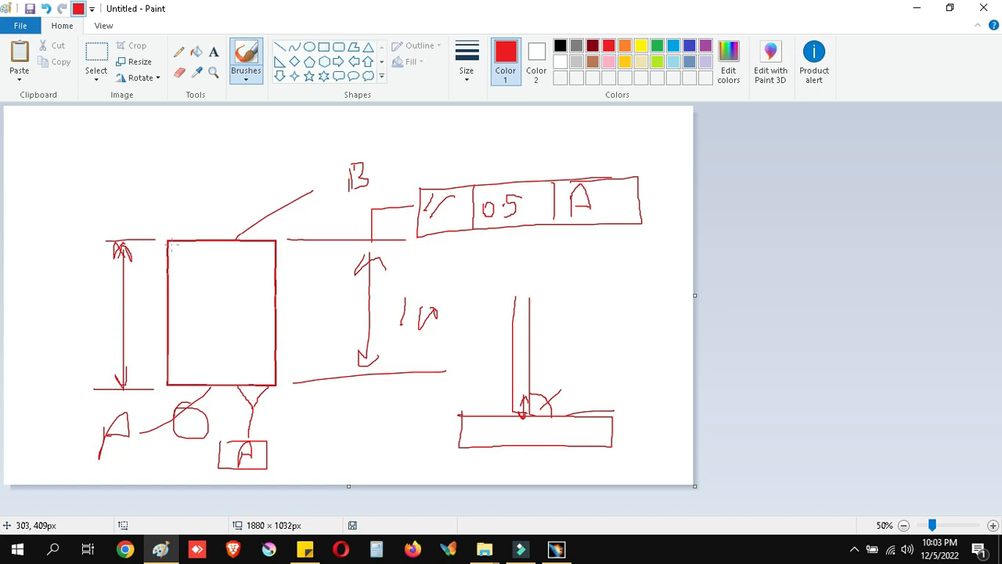
left_click_drag(61, 291, 55, 341)
left_click_drag(73, 306, 102, 311)
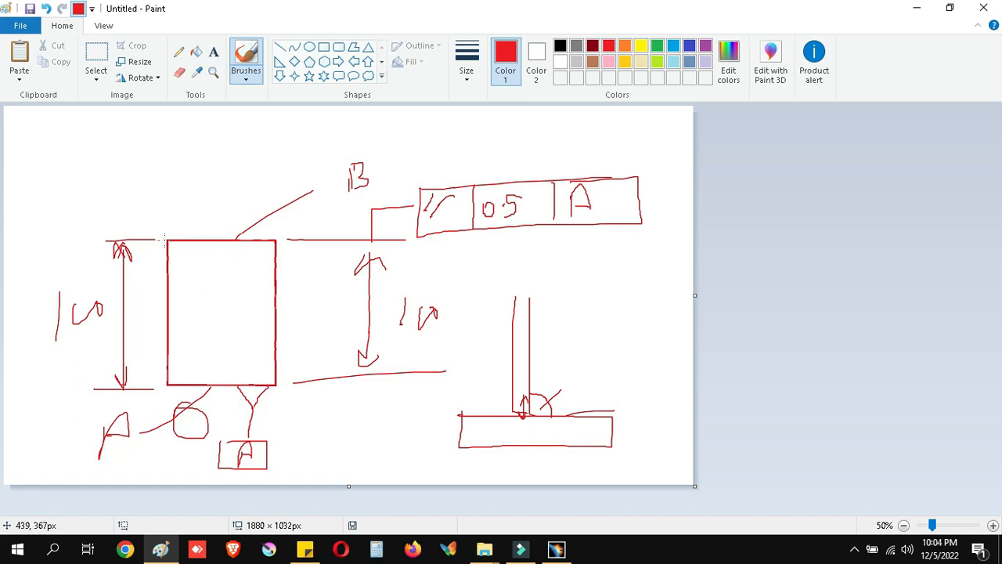
Trace over the rectangle's top and bottom edges with red brush strokes, extending the bottom one past the right corner
left_click_drag(168, 243, 170, 243)
left_click_drag(239, 233, 234, 239)
left_click_drag(164, 237, 260, 236)
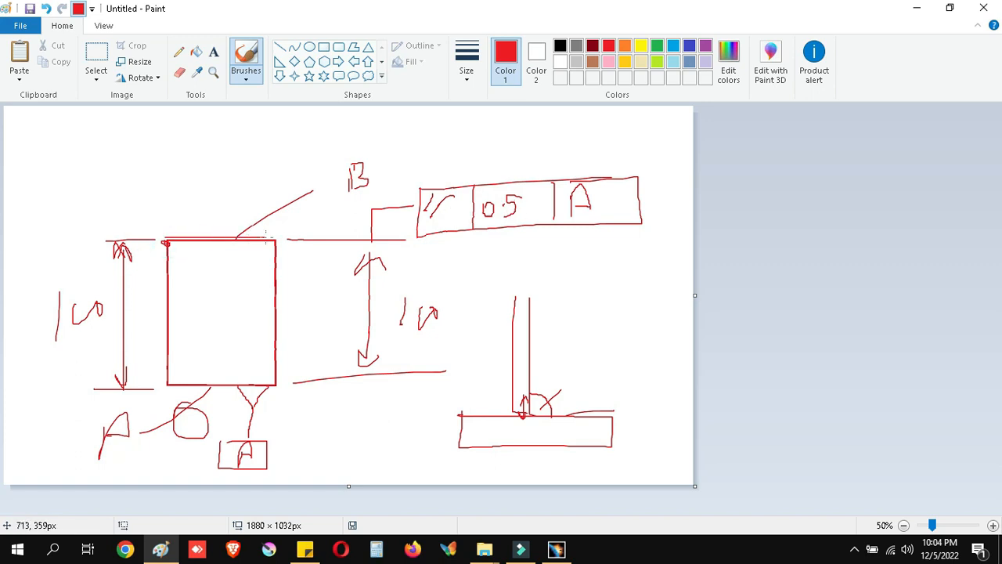
left_click_drag(173, 243, 282, 243)
left_click_drag(165, 243, 277, 235)
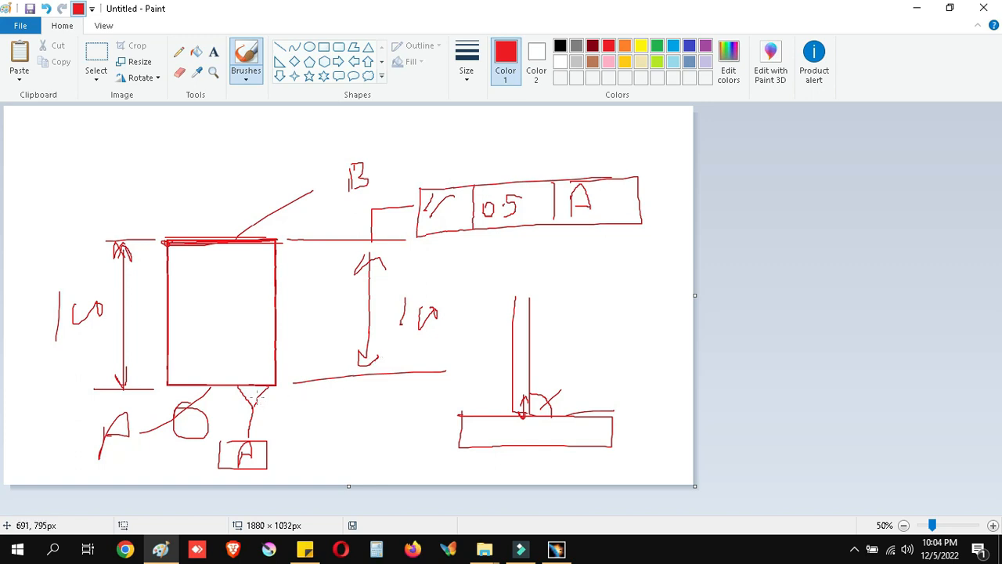
mouse_move(172, 384)
left_mouse_down()
mouse_move(156, 384)
mouse_move(354, 386)
left_mouse_up()
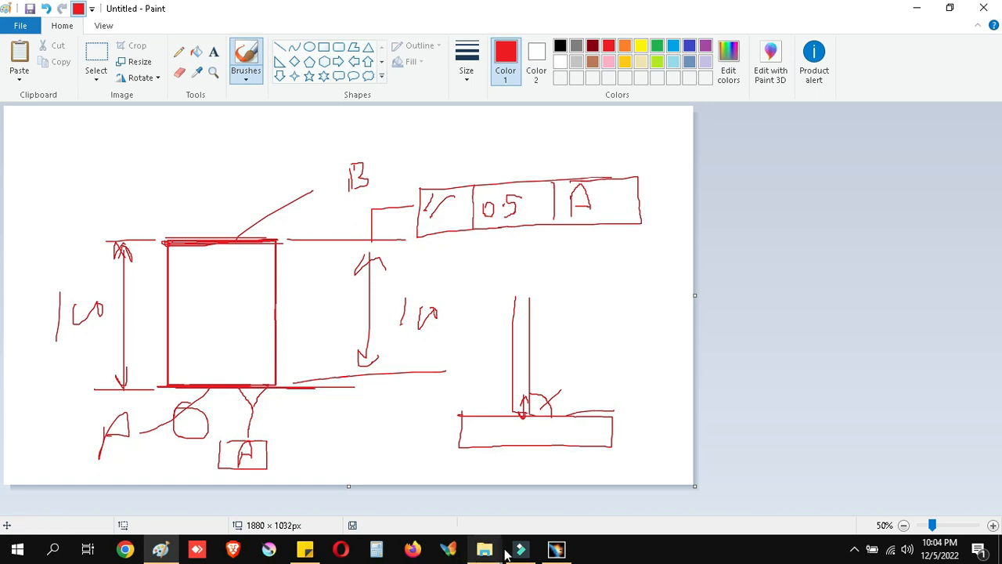
Switch back to CATIA and activate the right view that carries the "both side" welding symbol
left_click(556, 548)
middle_click_drag(691, 360, 485, 341)
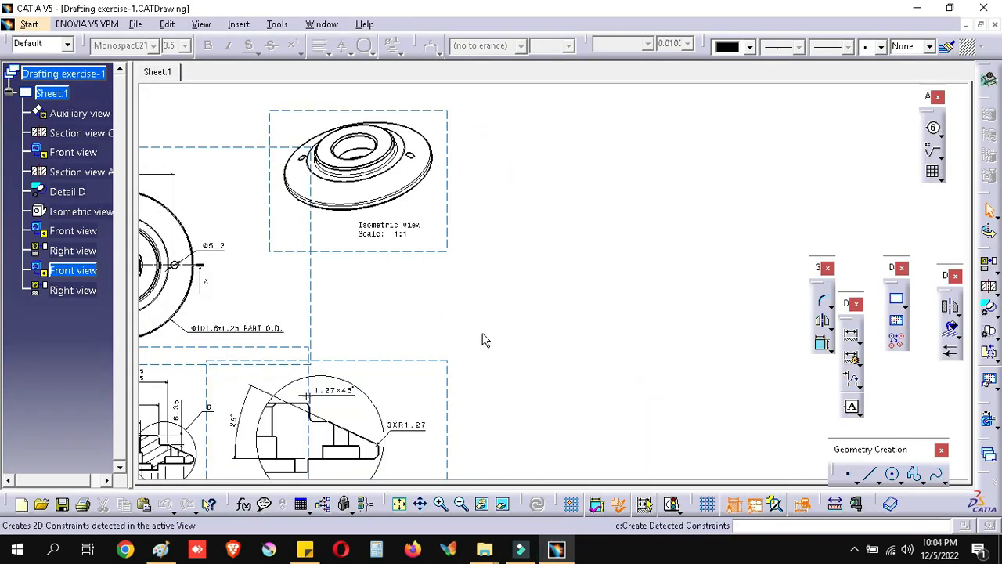
mouse_move(514, 268)
middle_mouse_down("ctrl")
mouse_move(504, 353)
mouse_move(504, 339)
middle_mouse_up("ctrl")
middle_click_drag(718, 215, 531, 370)
mouse_move(661, 249)
middle_mouse_down()
mouse_move(509, 271)
mouse_move(526, 219)
middle_mouse_up()
mouse_move(615, 258)
middle_mouse_down("ctrl")
mouse_move(636, 201)
mouse_move(548, 201)
mouse_move(517, 183)
middle_mouse_up("ctrl")
left_click(523, 174)
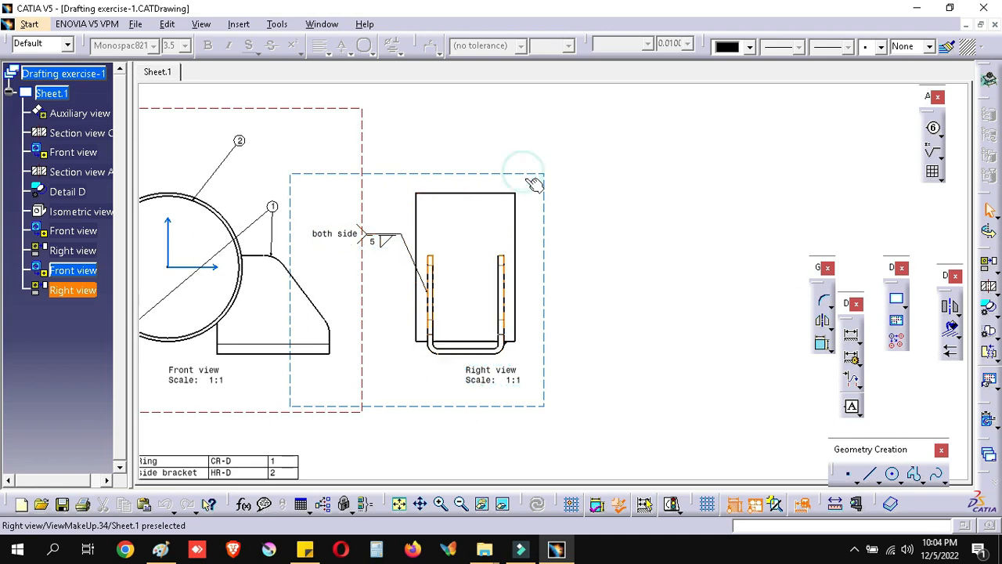
Add an axis line between the ring's top and bottom edges in the right view, and extend its ends slightly outward
left_click(951, 306)
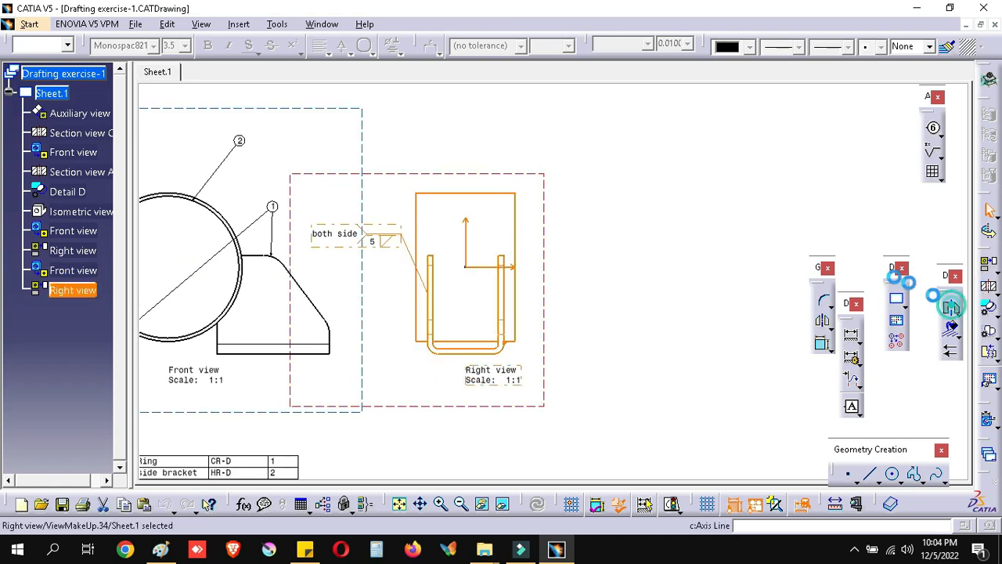
left_click(508, 193)
left_click(431, 342)
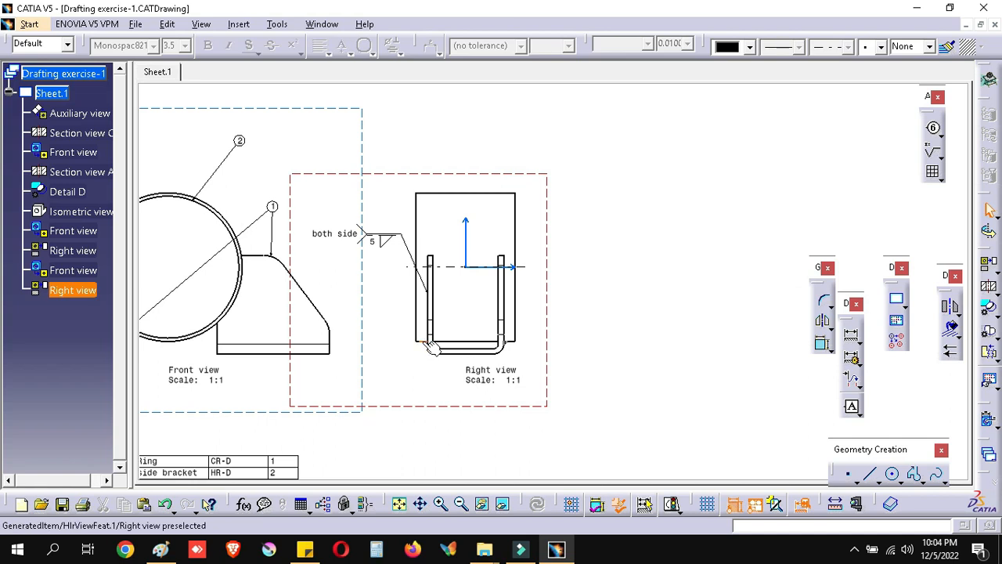
left_click(406, 268)
left_click_drag(407, 268, 396, 269)
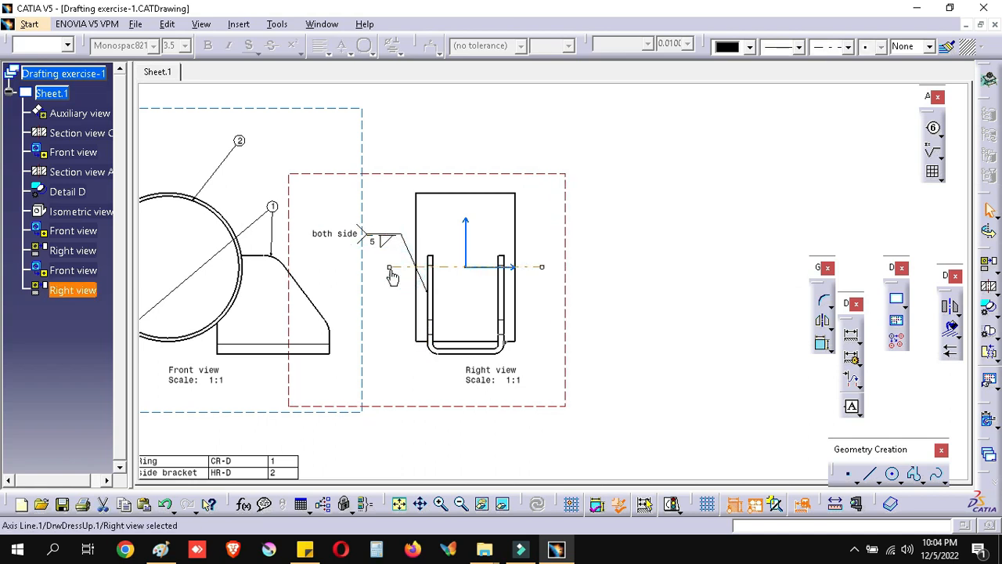
left_click(694, 294)
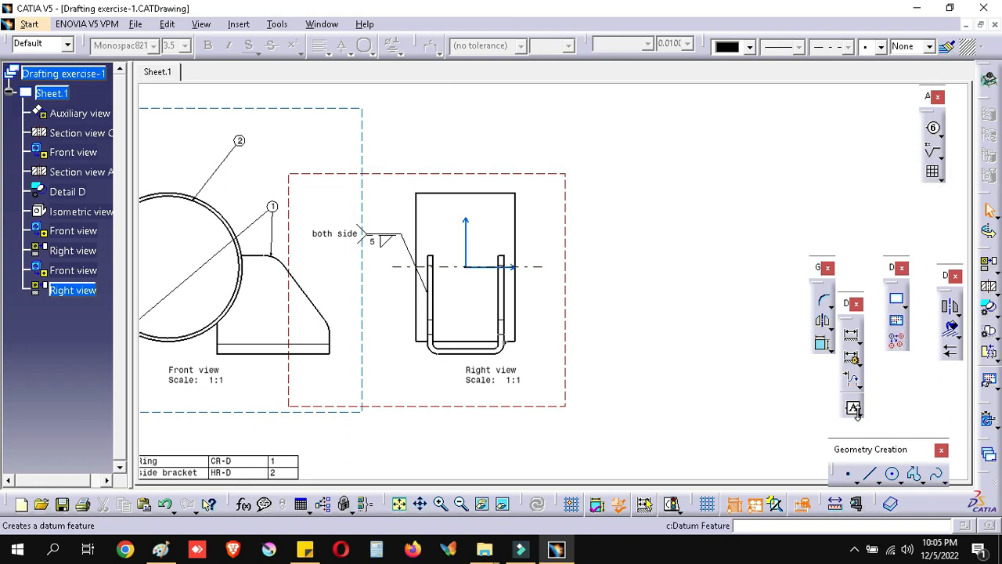
Attach a datum feature labelled A to the bracket's bottom edge in the right view, placed below the bracket
left_click(858, 414)
left_click(881, 426)
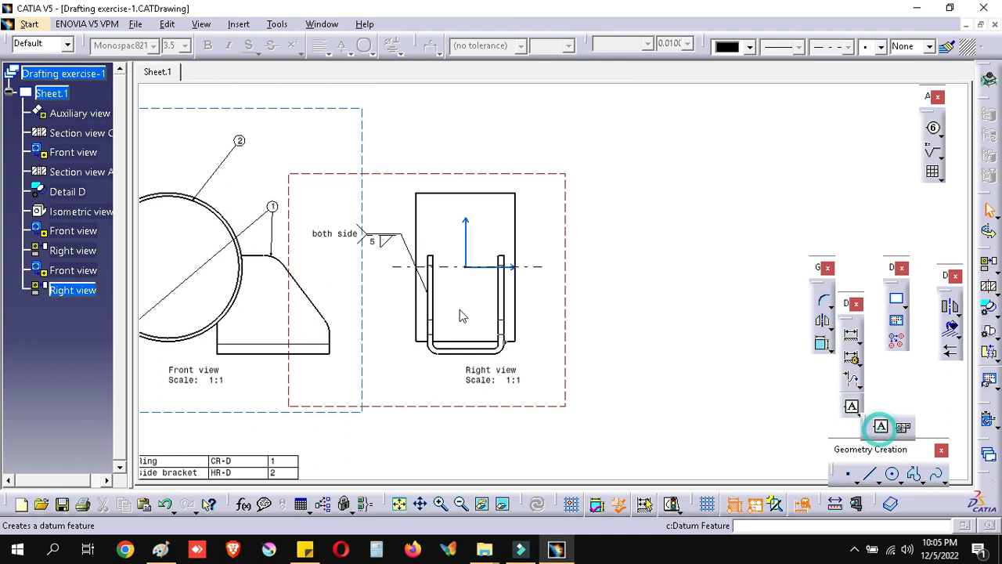
left_click(447, 351)
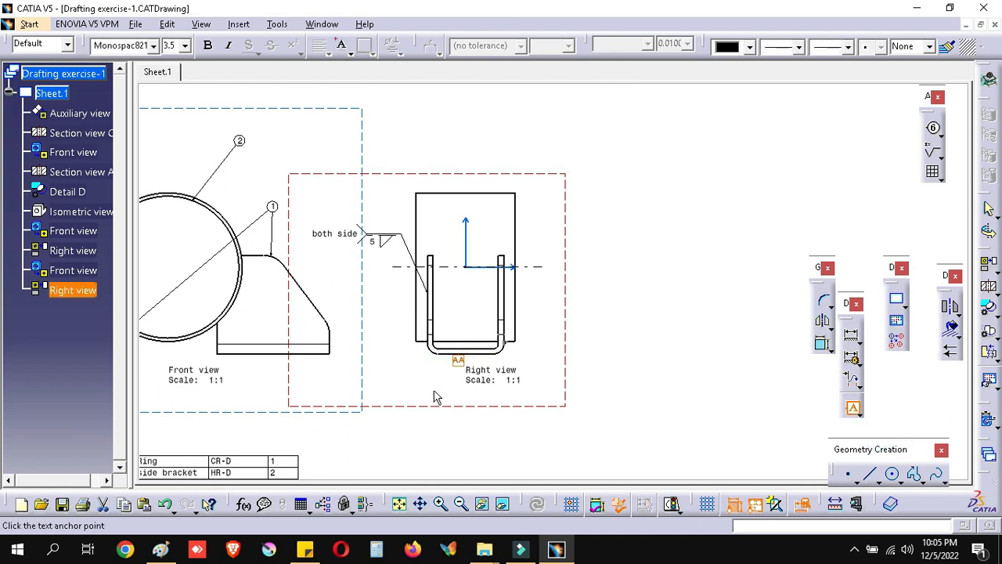
left_click(436, 389)
left_click(881, 446)
key("BackSpace")
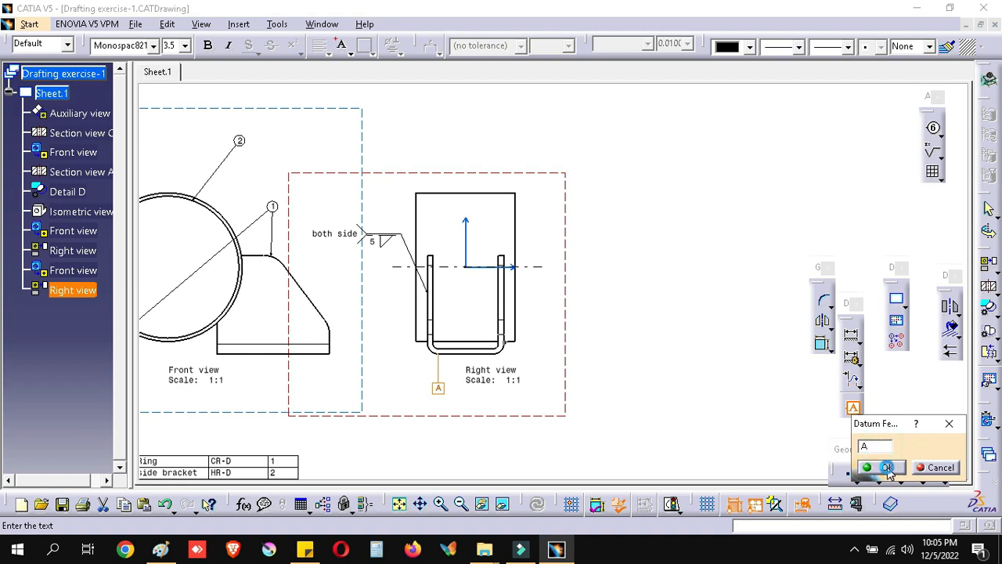
Confirm datum feature A and move the right view's name and scale label down, clear of the datum symbol
left_click(884, 467)
left_click(491, 374)
left_click_drag(491, 374, 394, 458)
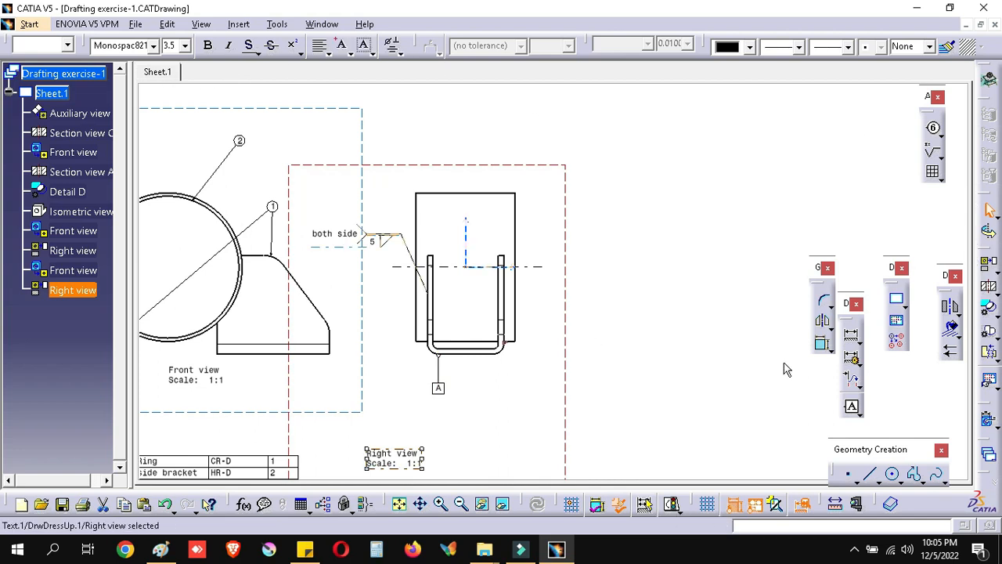
Add a diameter dimension between the ring's top and bottom edges in the right view, placed outside the ring on its right side
left_click(857, 338)
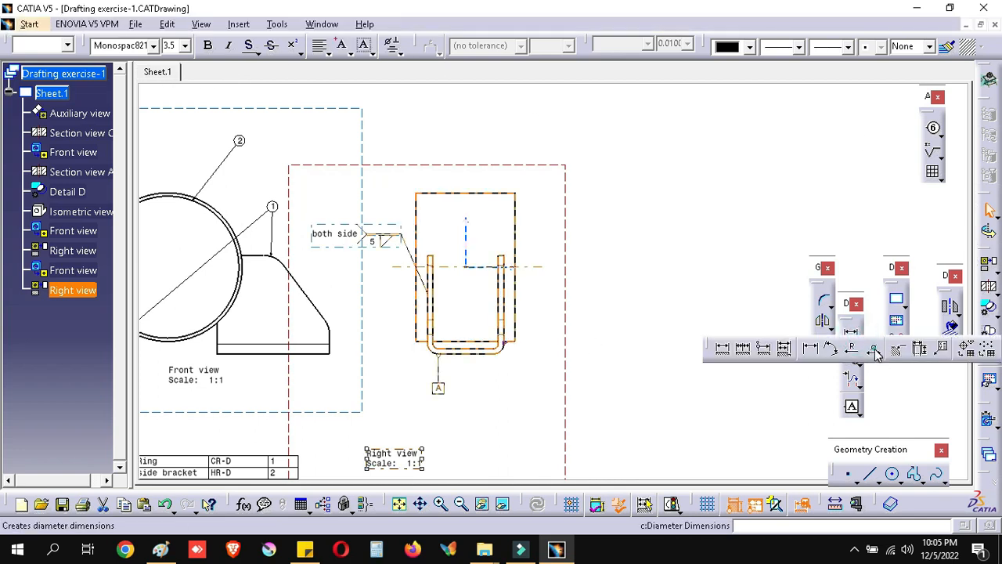
left_click(871, 350)
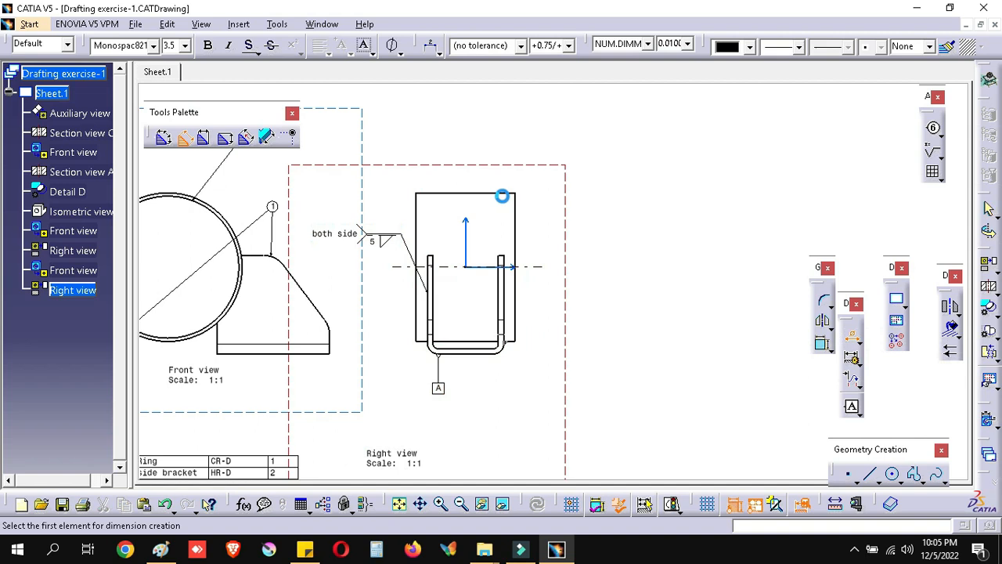
left_click(502, 194)
left_click(469, 341)
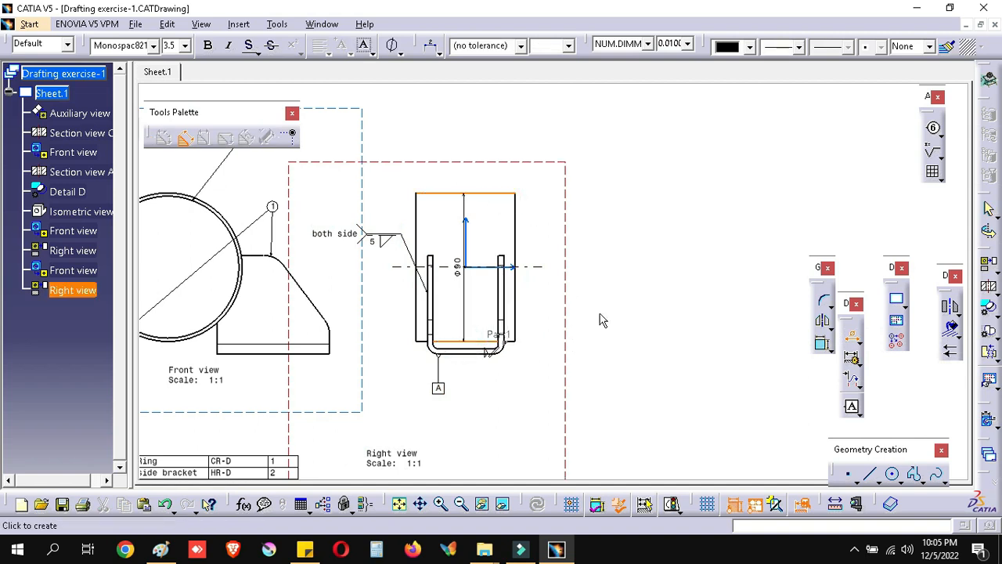
left_click(568, 301)
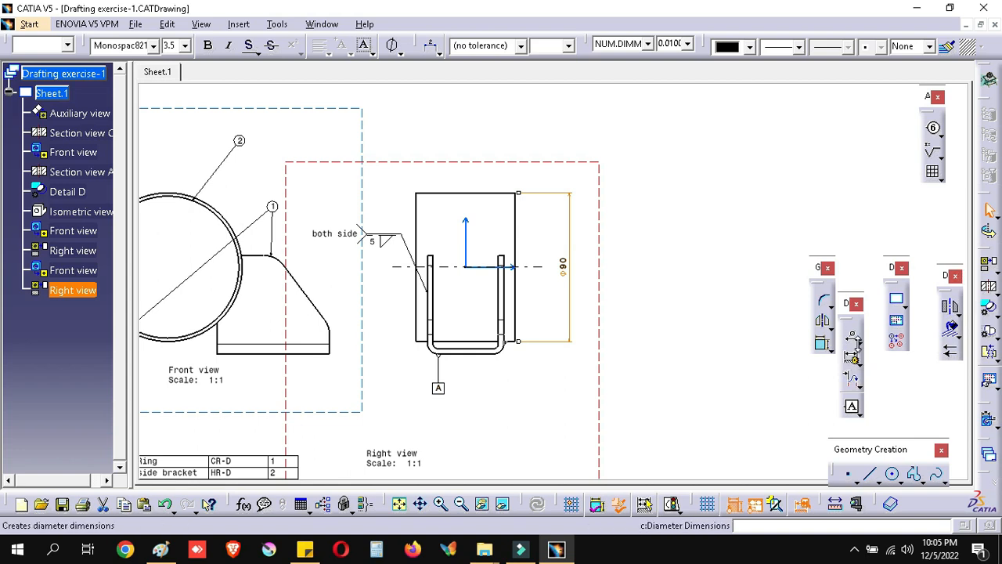
Attach a parallelism tolerance of 0.5 without the diameter symbol, referenced to datum A, to the lower extension line of the ring's diameter dimension
left_click(860, 415)
left_click(899, 427)
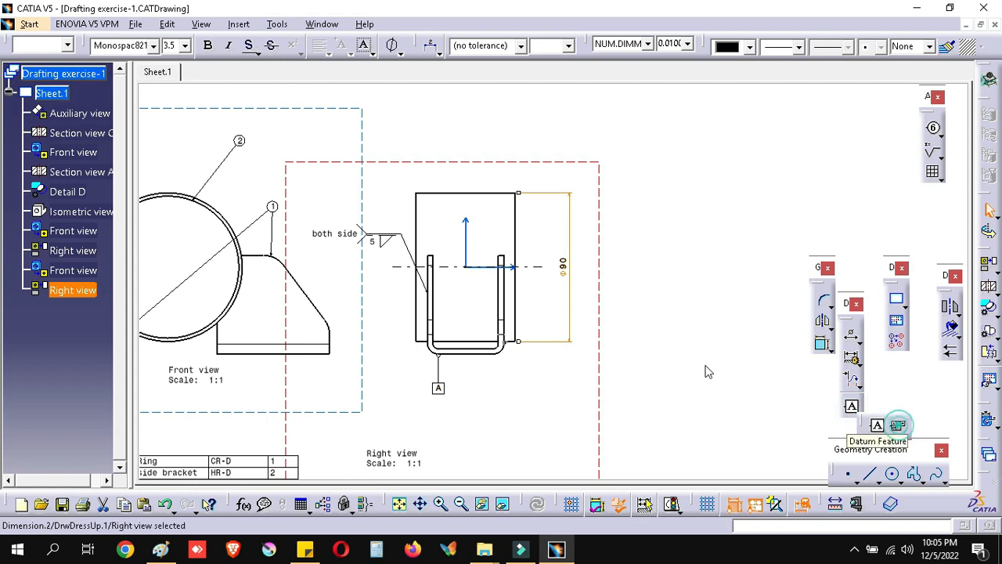
left_click(565, 346)
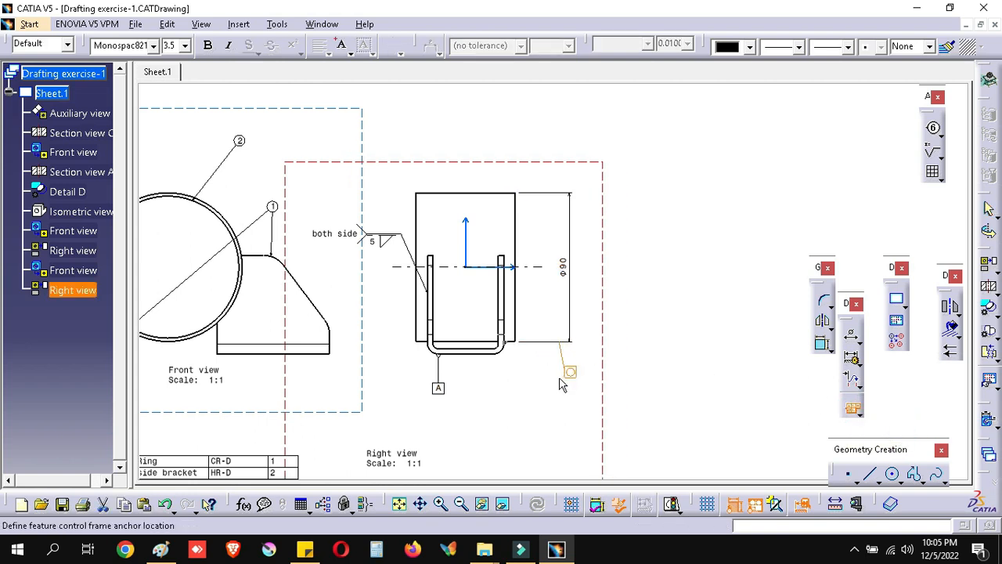
left_click(560, 382)
left_click(645, 394)
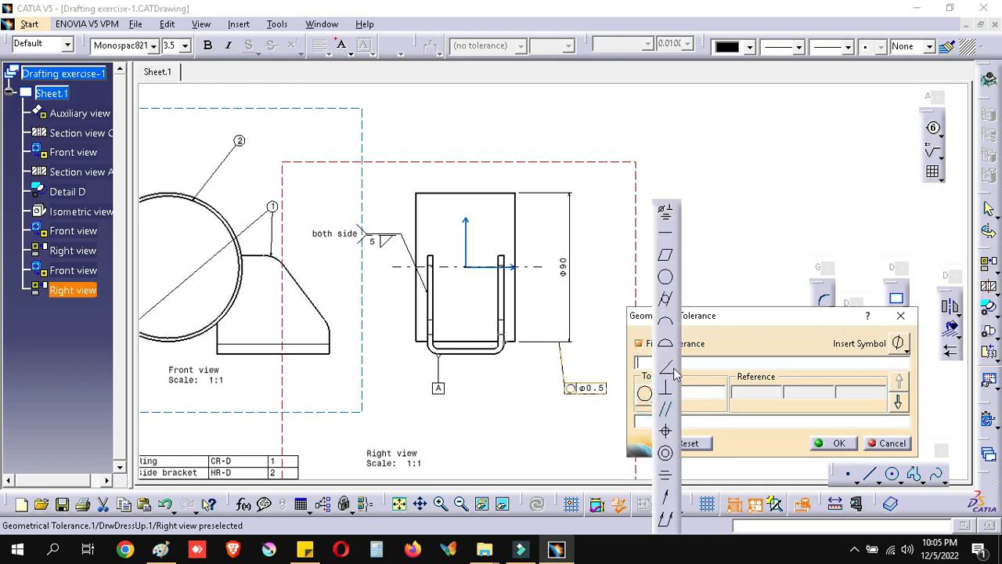
left_click(661, 365)
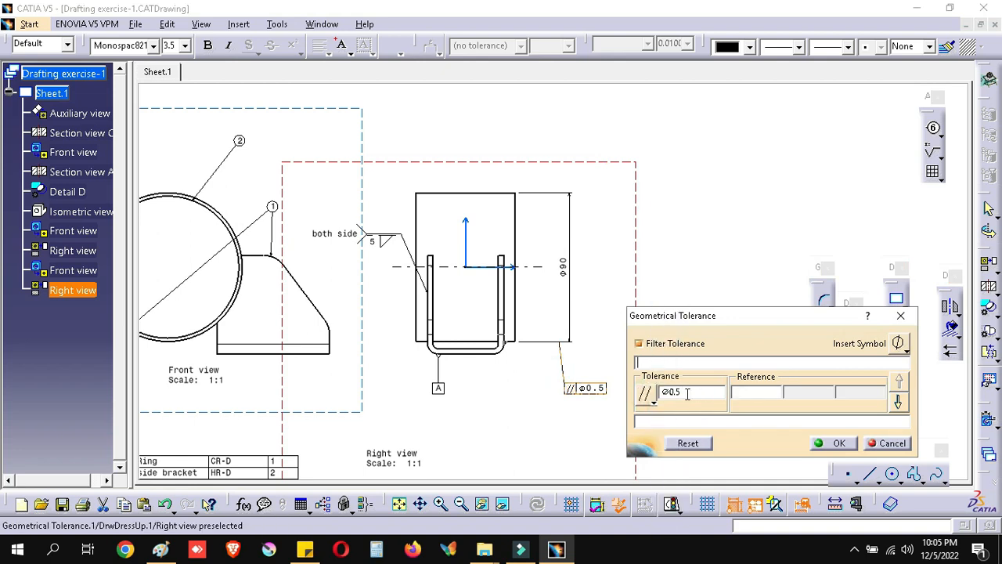
left_click(670, 395)
key("BackSpace")
left_click(749, 393)
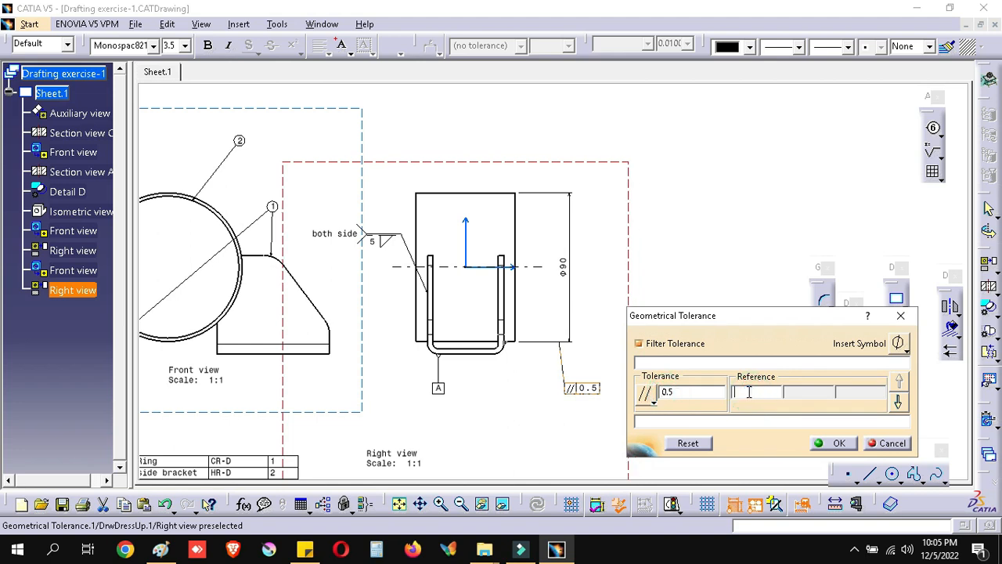
type("A")
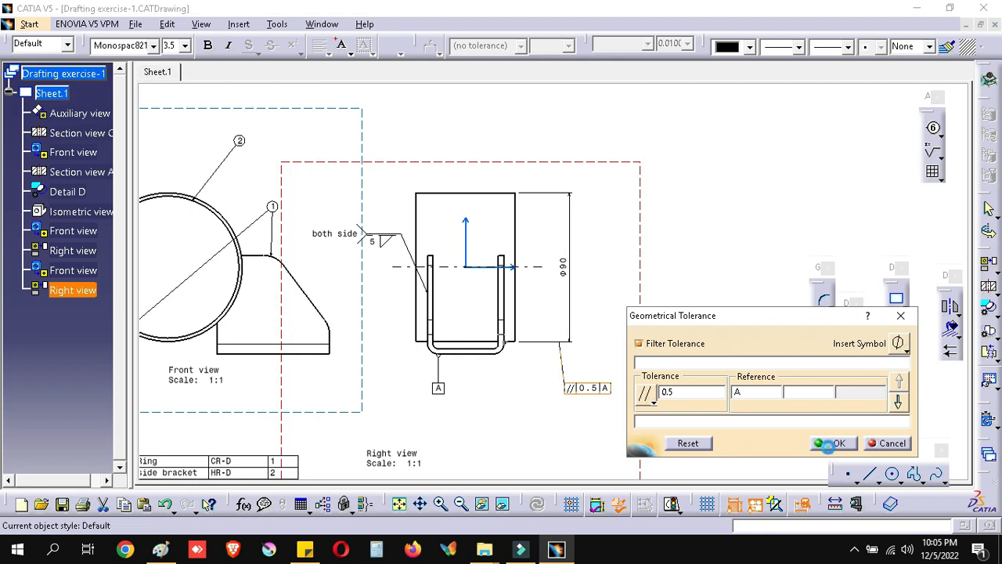
left_click(831, 442)
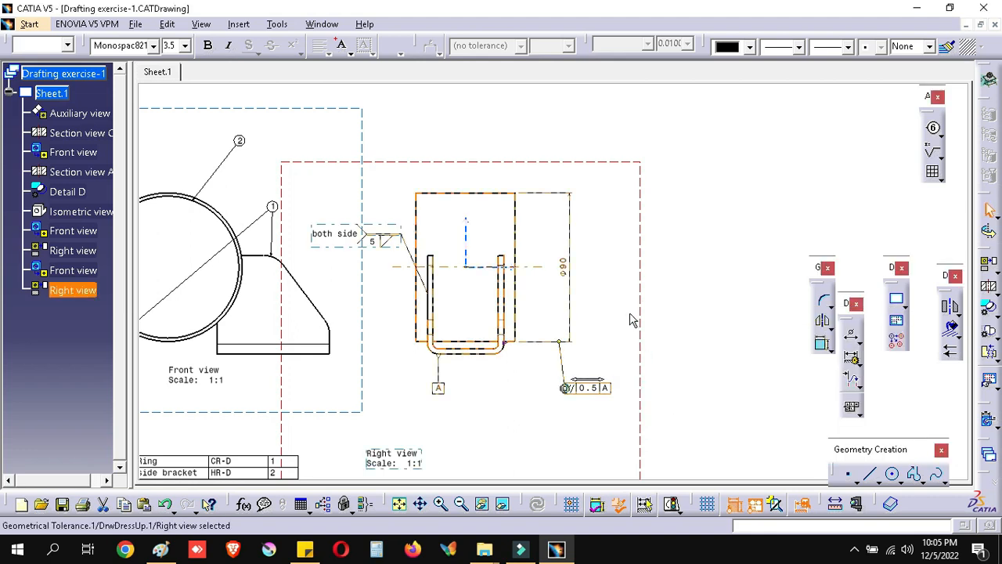
Move the tolerance leader's anchor to the lower end of the diameter dimension line and reposition the frame below and to its right
scroll(575, 222, "up", 3)
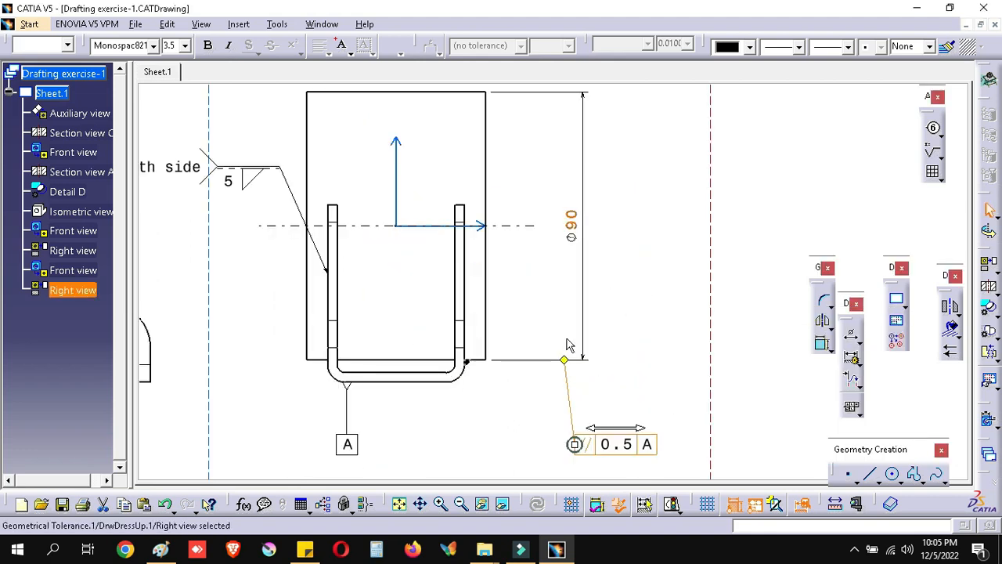
left_click_drag(563, 363, 593, 364)
left_click_drag(603, 443, 613, 389)
left_click(596, 437)
left_click(628, 393)
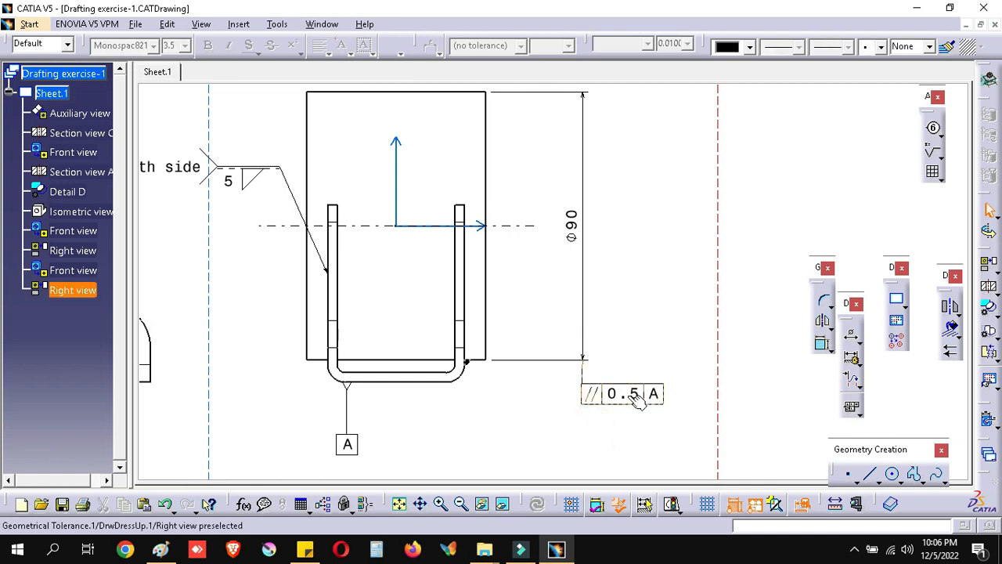
left_click_drag(628, 393, 657, 407)
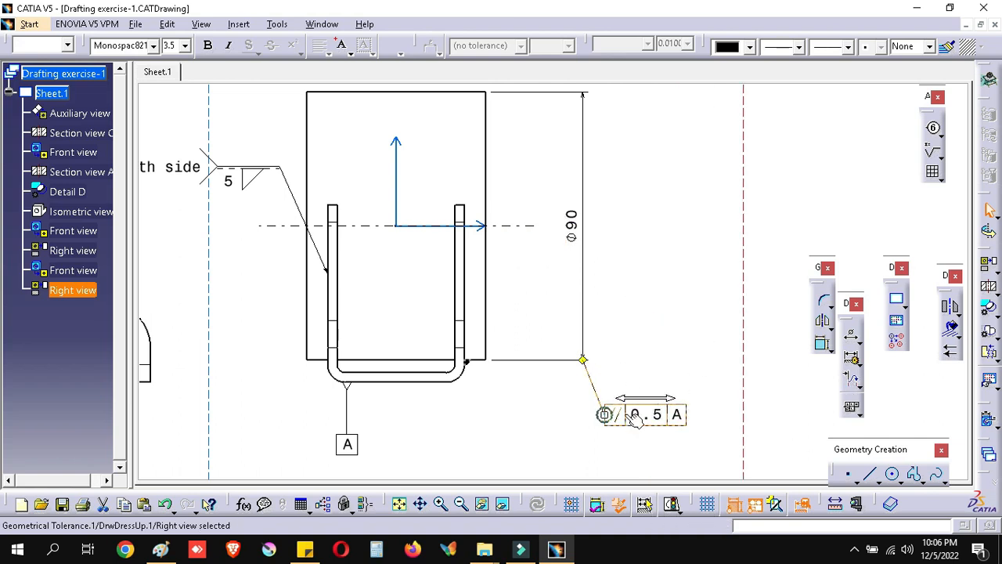
left_click(572, 387)
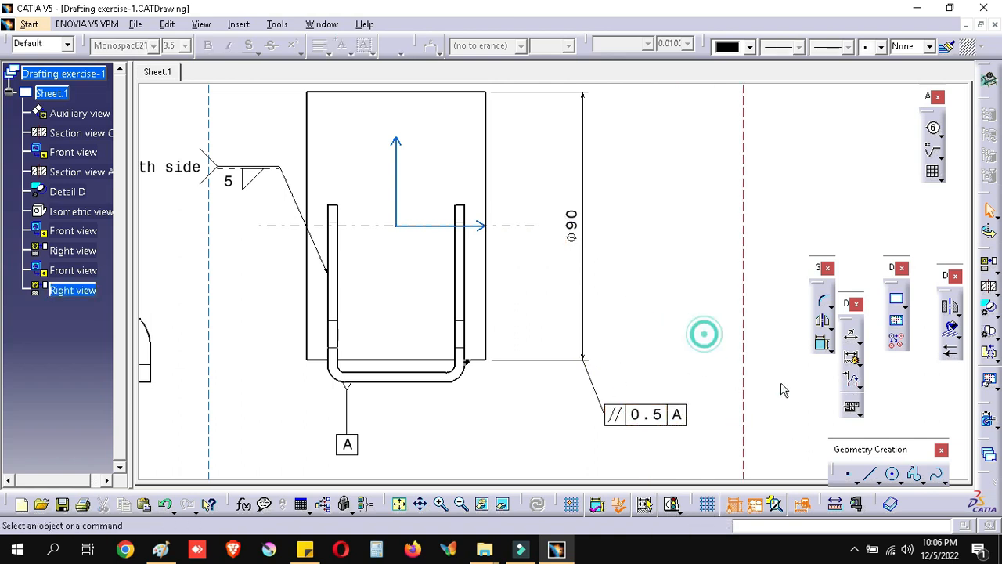
Attach a 0.5 parallelism tolerance referenced to datum A directly to the ring's diameter dimension, and delete the tolerance frame with the leader
double_click(572, 228)
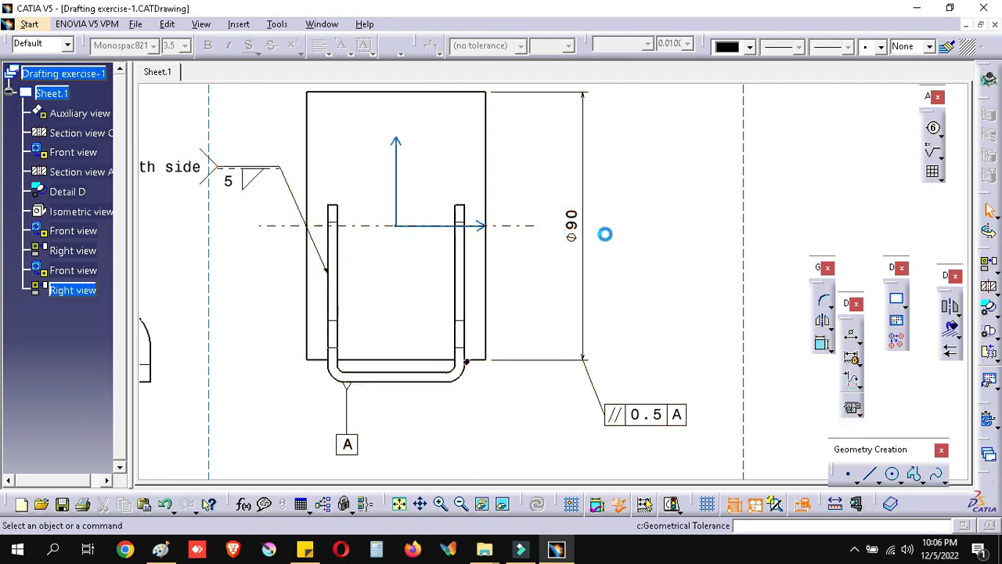
left_click(605, 233)
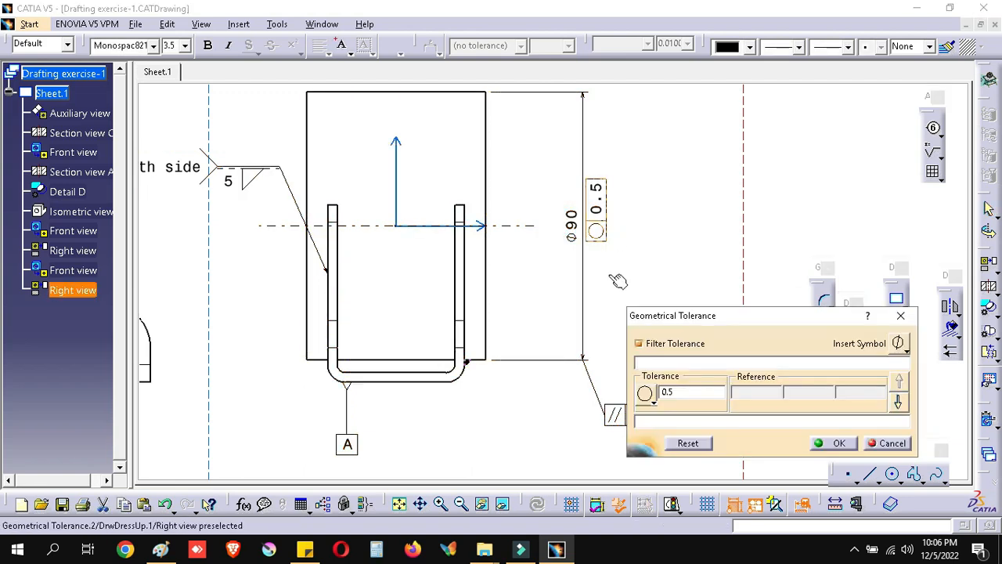
left_click(647, 395)
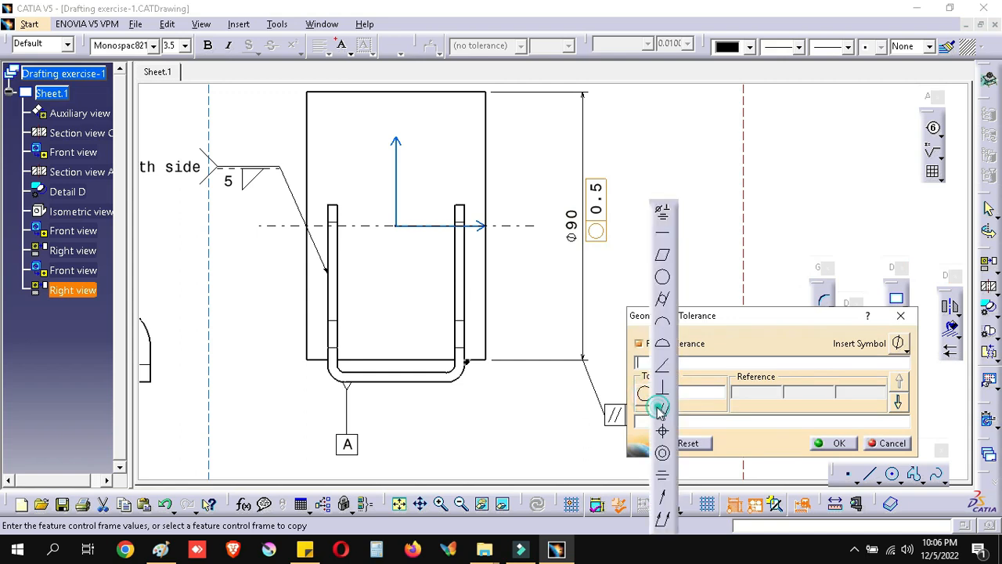
left_click(661, 400)
left_click(753, 396)
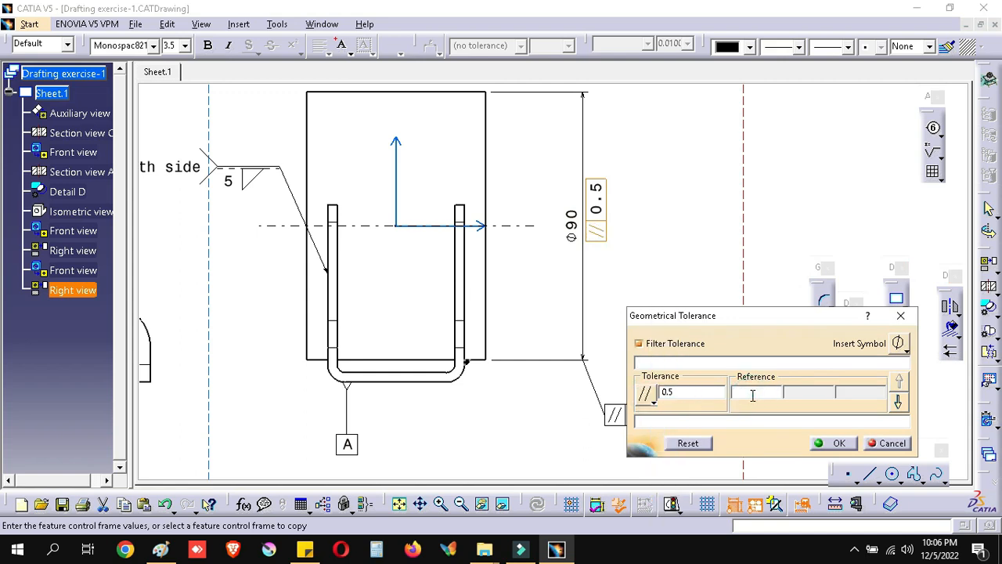
type("A")
left_click(836, 444)
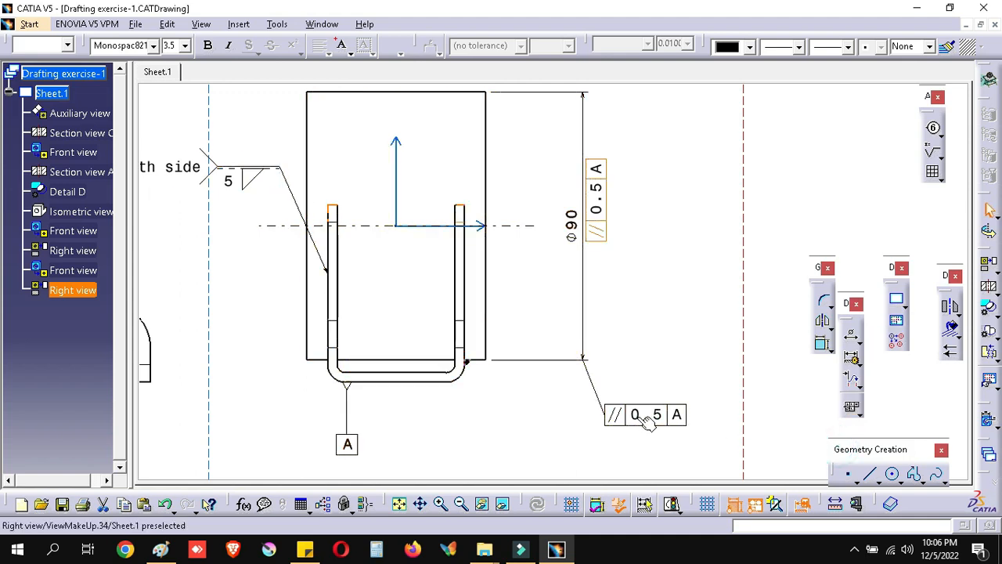
right_click(640, 421)
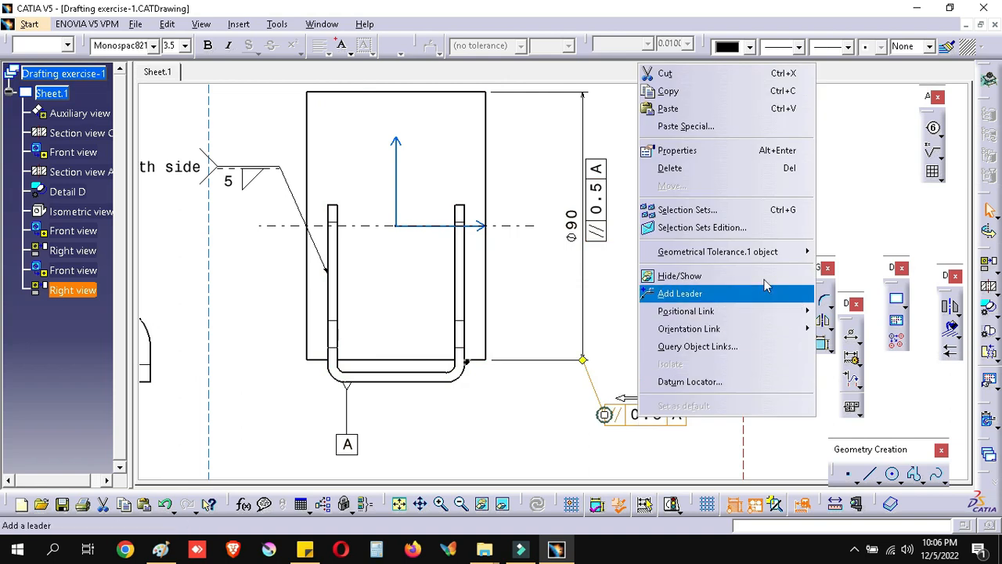
left_click(710, 167)
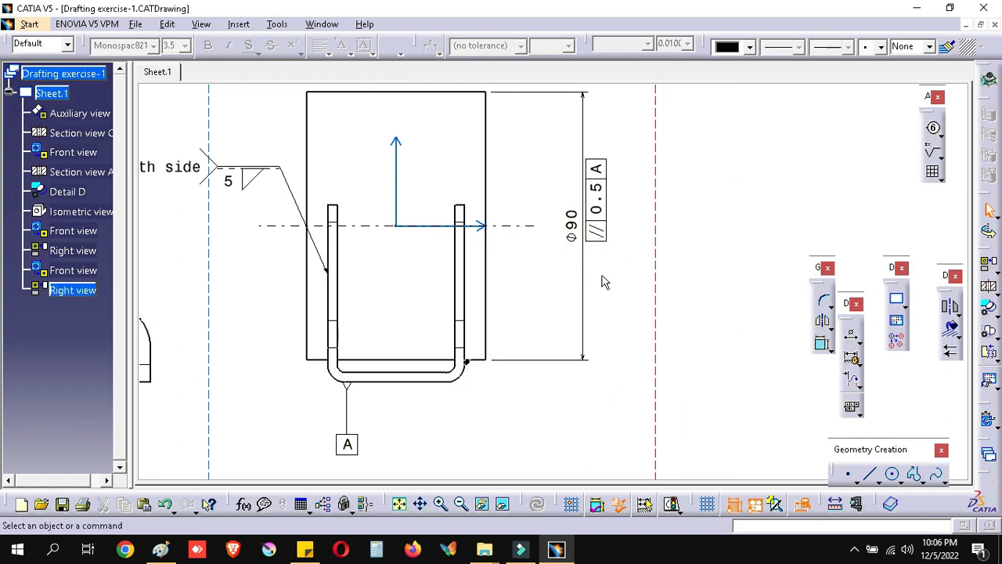
left_click(851, 407)
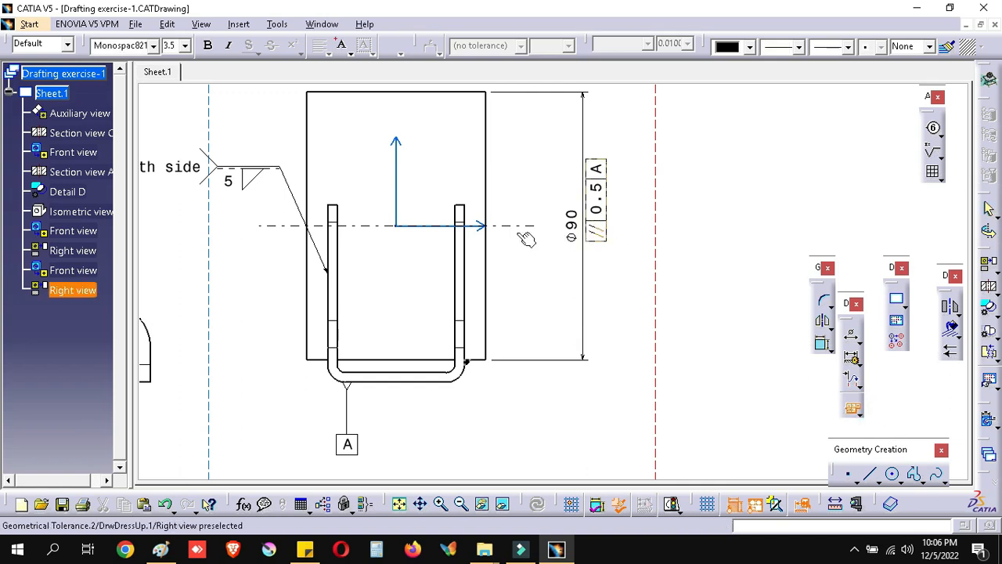
left_click(571, 232)
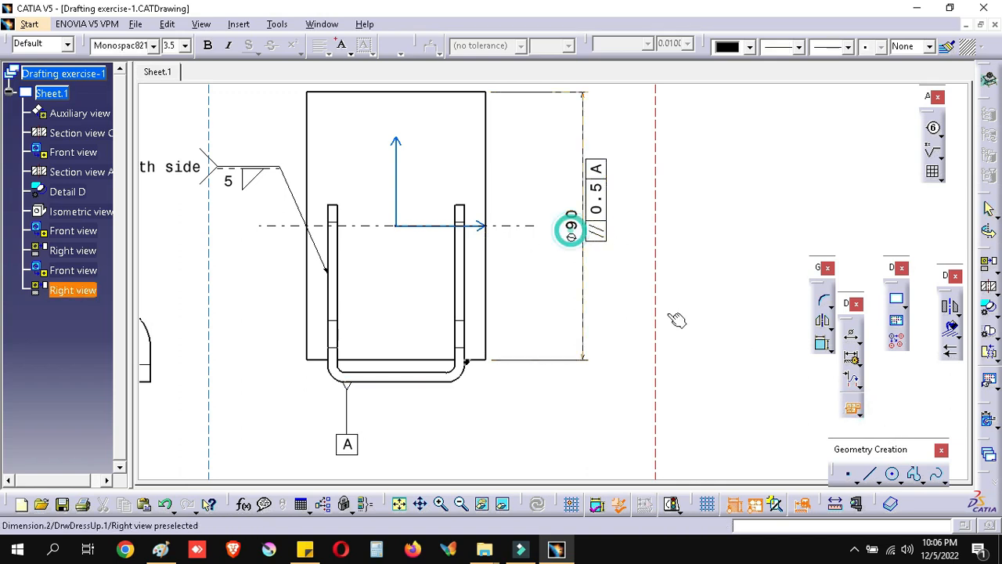
left_click(752, 400)
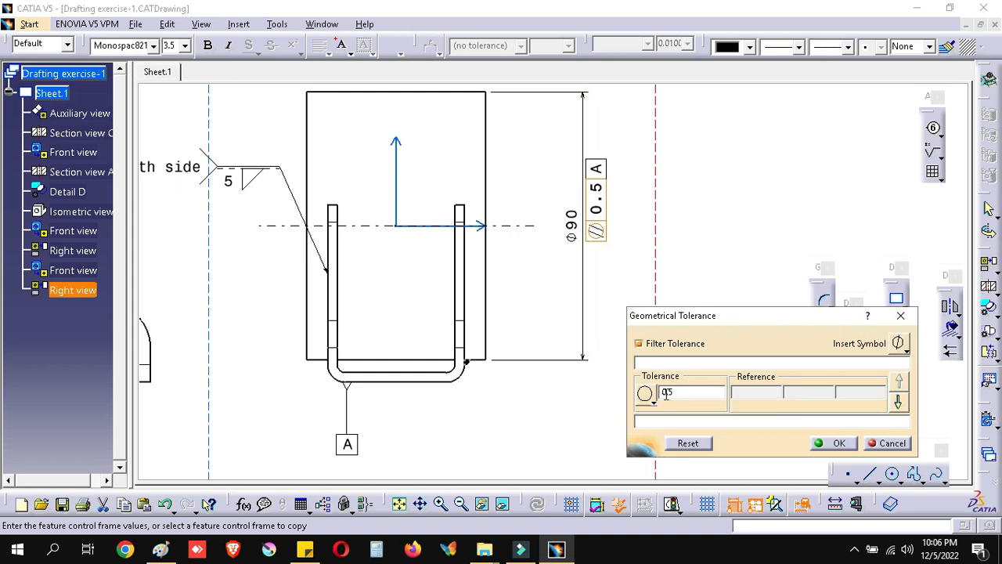
left_click(649, 399)
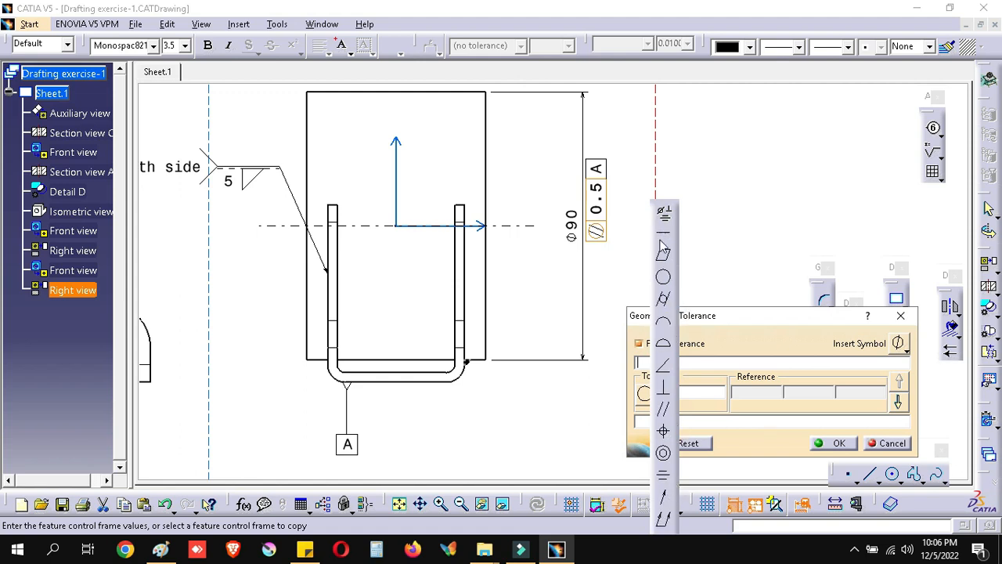
left_click(659, 505)
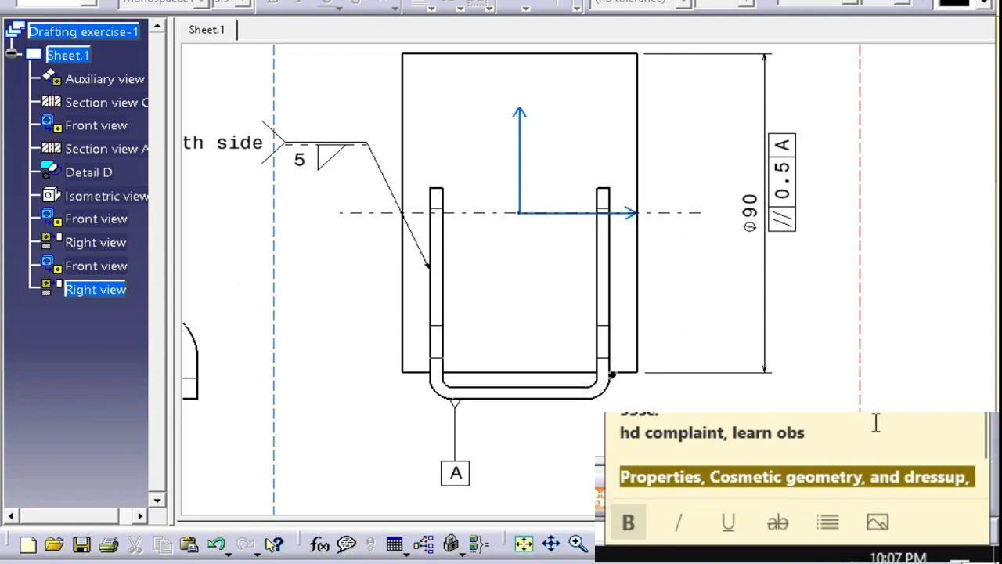
Switch to the sticky note and highlight the topic "Properties", followed by "Cosmetic geometry"
left_click(819, 438)
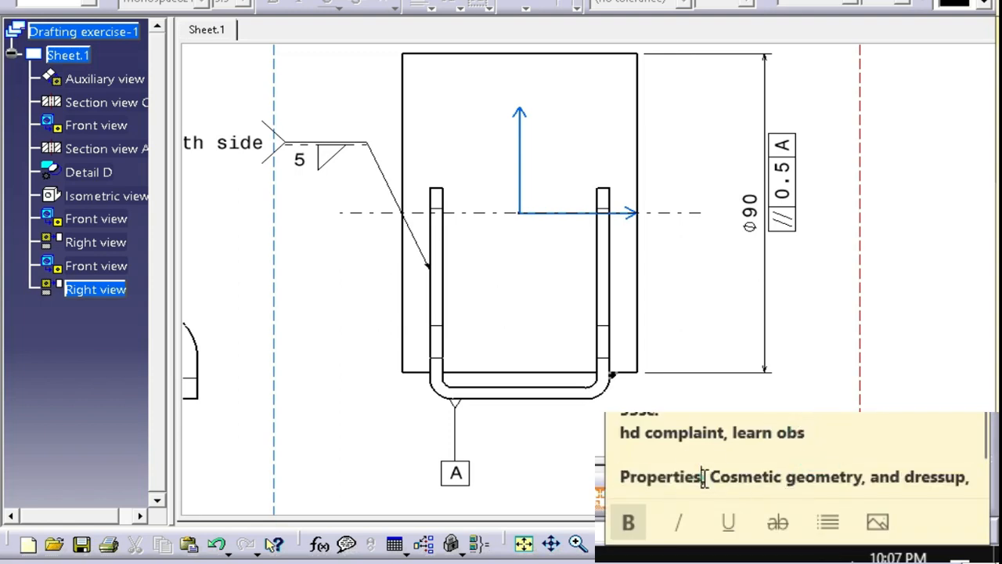
left_click_drag(704, 476, 622, 456)
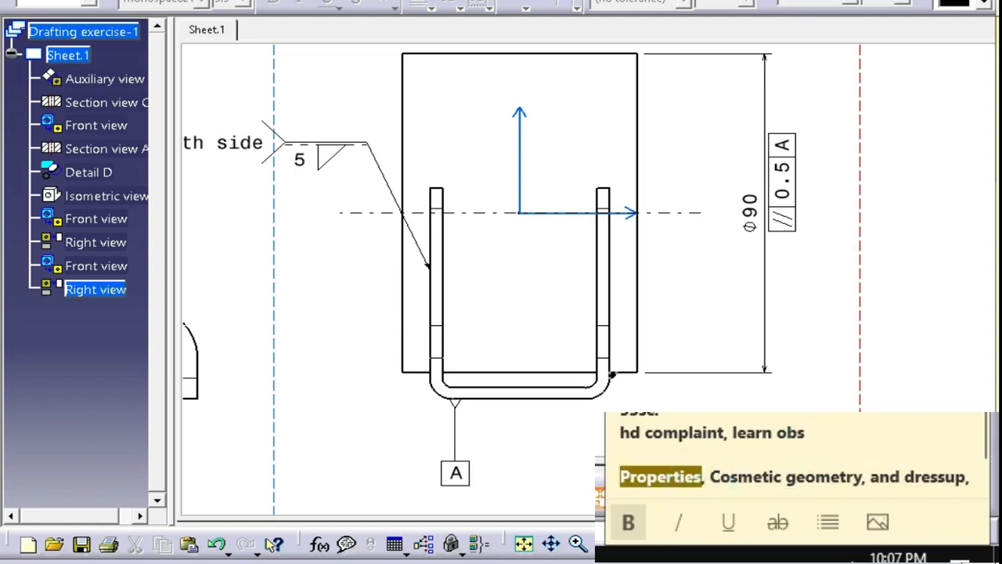
scroll(767, 458, "down", 1)
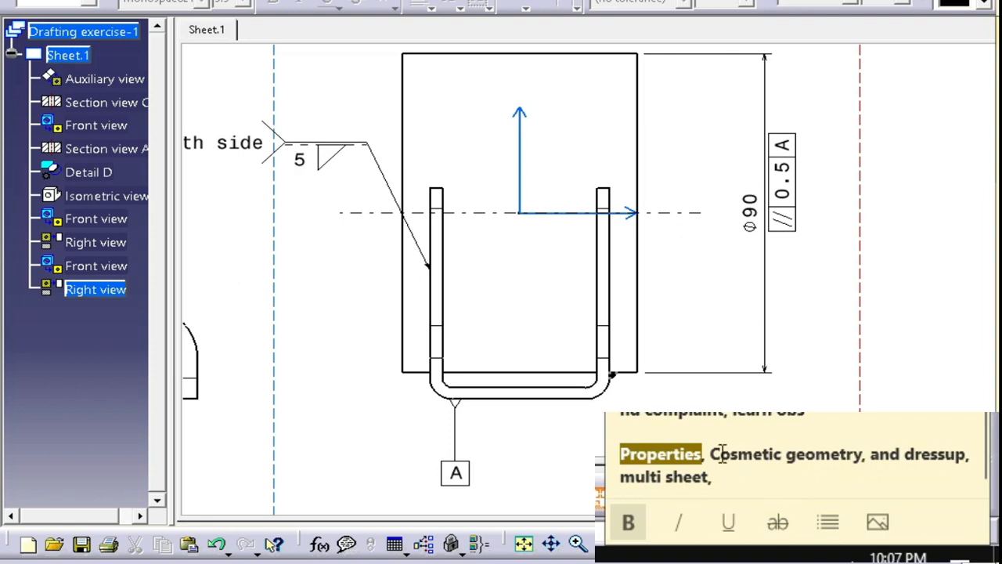
left_click_drag(710, 454, 863, 455)
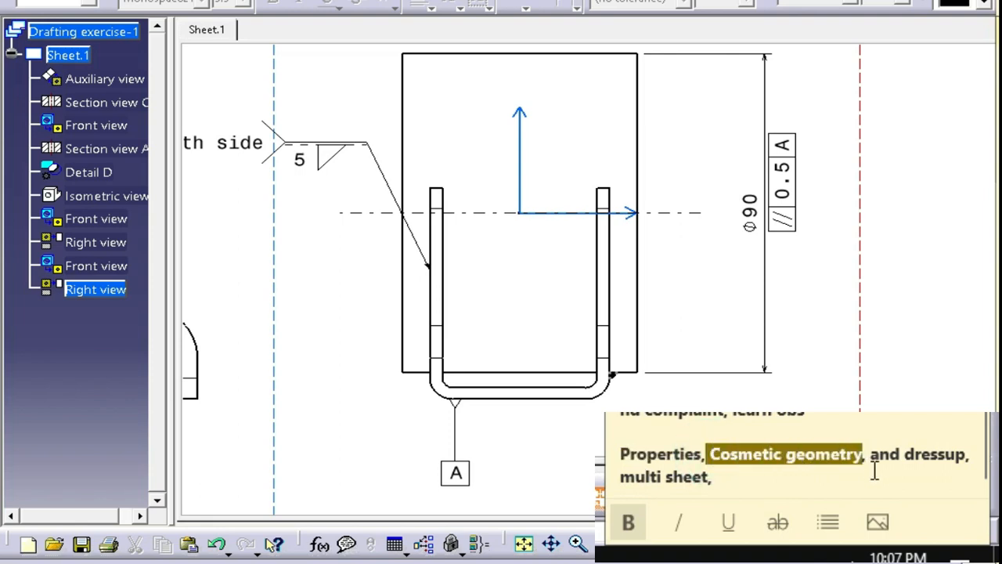